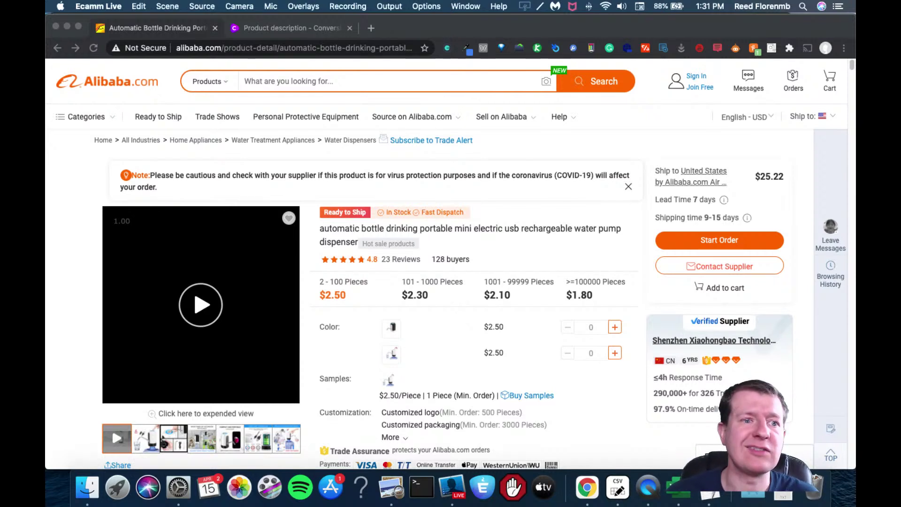
On Alibaba, select the full portable water pump dispenser title, through 'dispenser'.
left_click(94, 175)
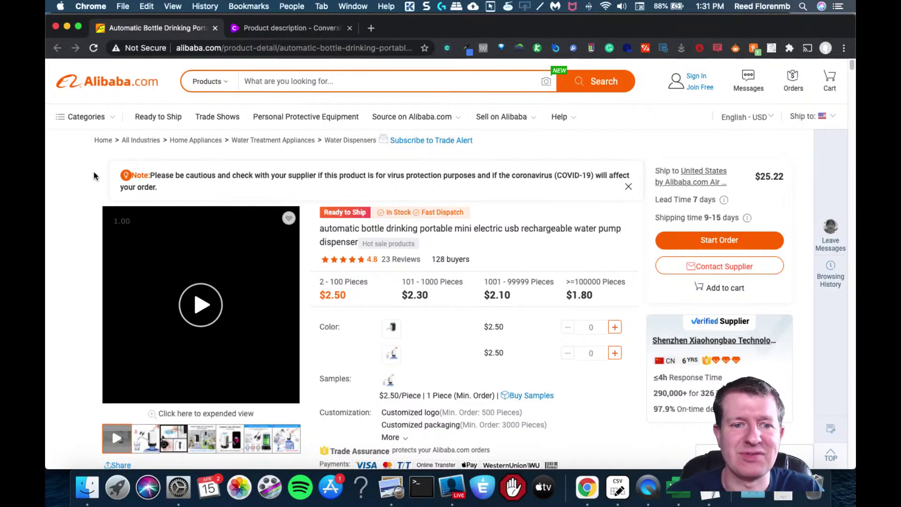
left_click(320, 229)
left_click_drag(320, 229, 357, 242)
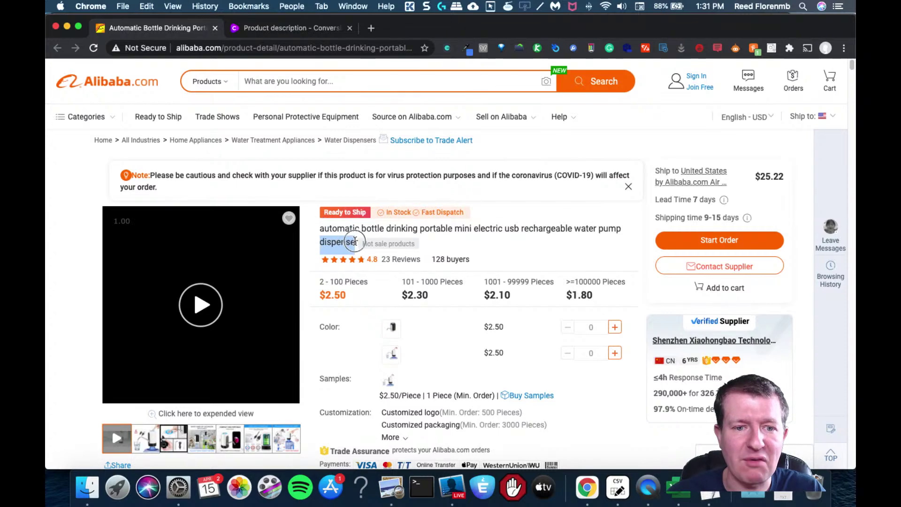
scroll(359, 244, "down", 15)
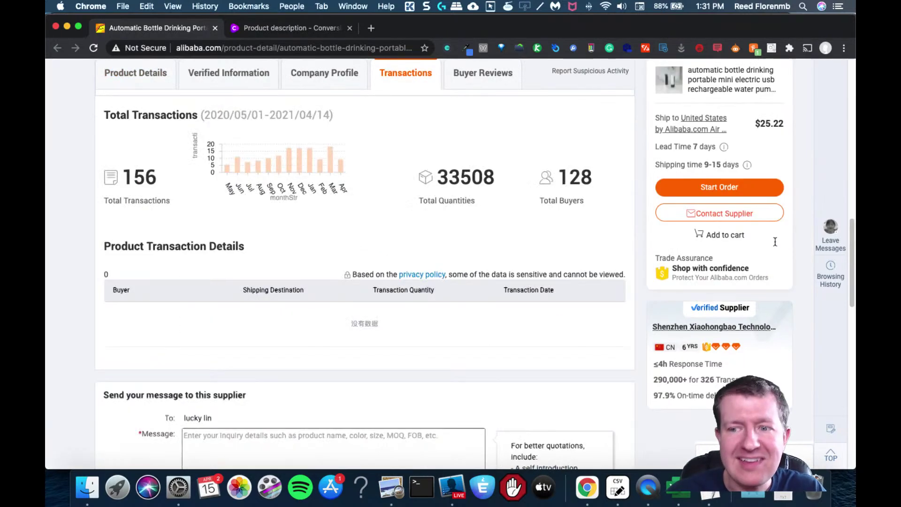
left_click_drag(850, 283, 849, 139)
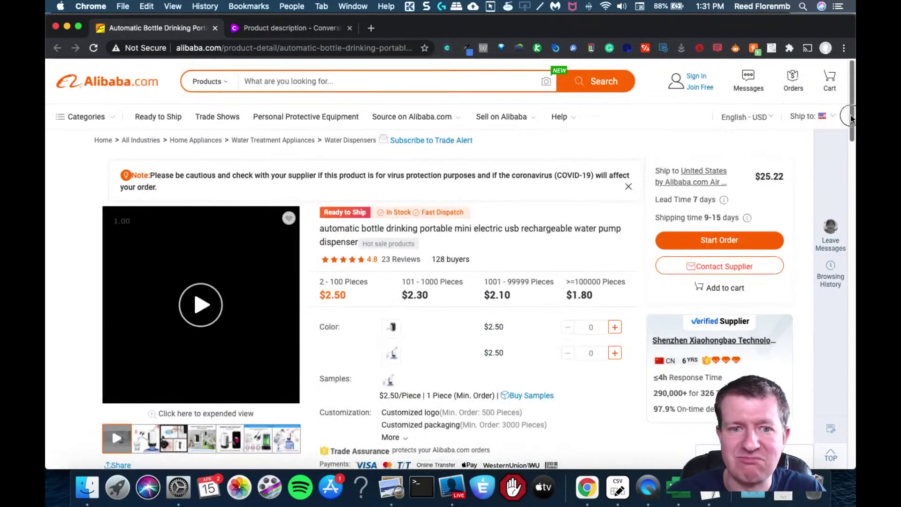
left_click(319, 230)
left_click_drag(319, 231, 362, 238)
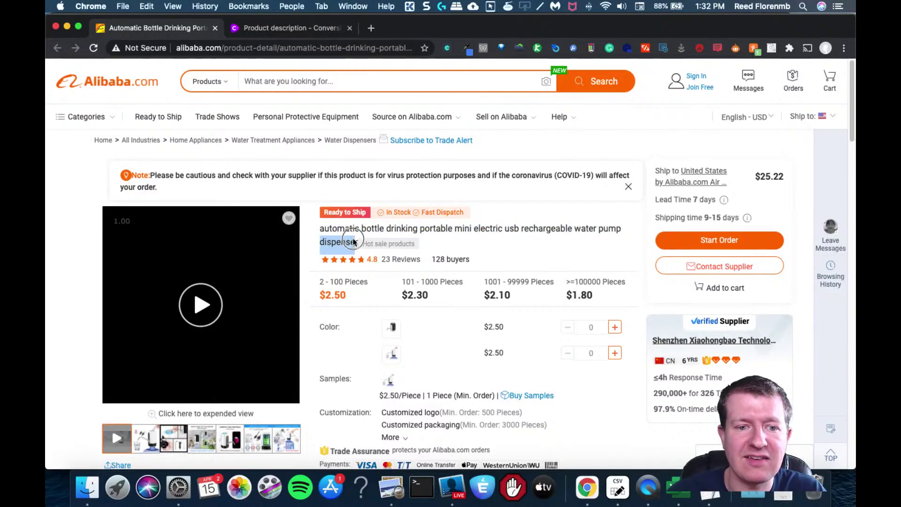
scroll(376, 216, "down", 10)
scroll(400, 196, "up", 10)
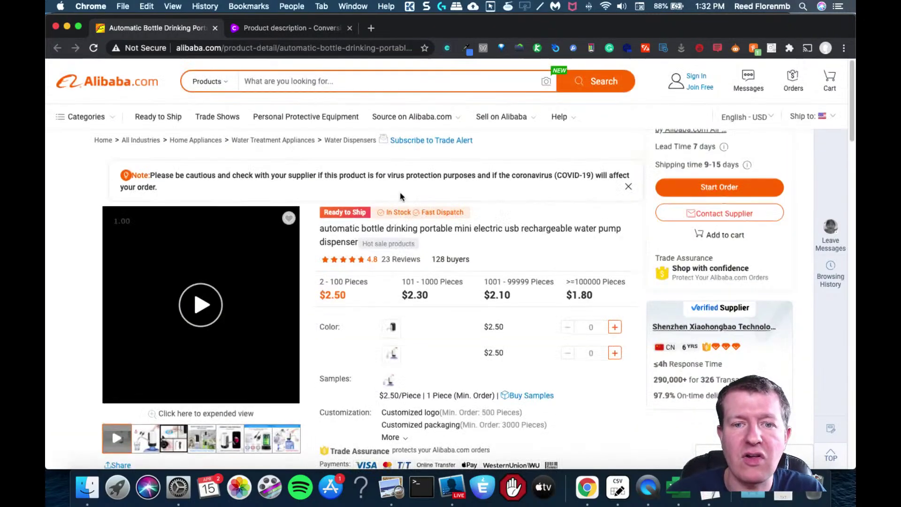
left_click_drag(319, 229, 361, 242)
key("super+c")
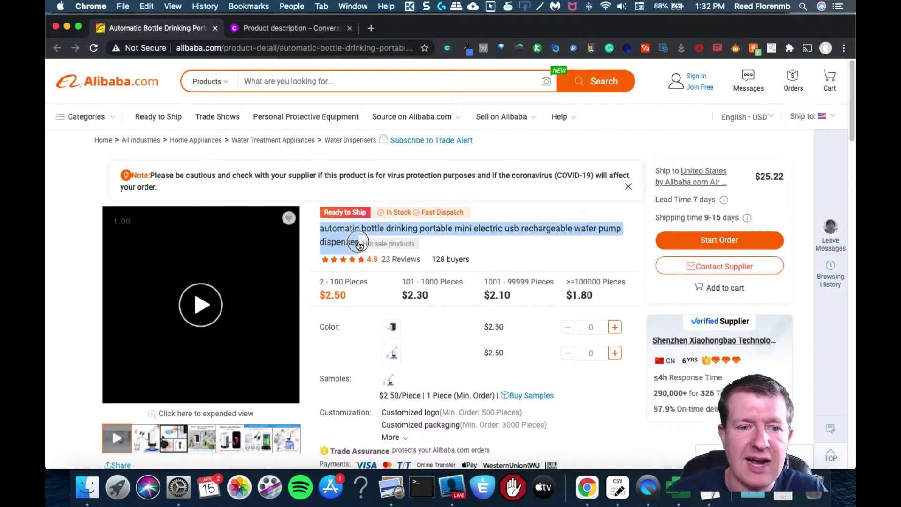
Clear the old product name 'Weathinar' and its description from the Product description form.
left_click(295, 29)
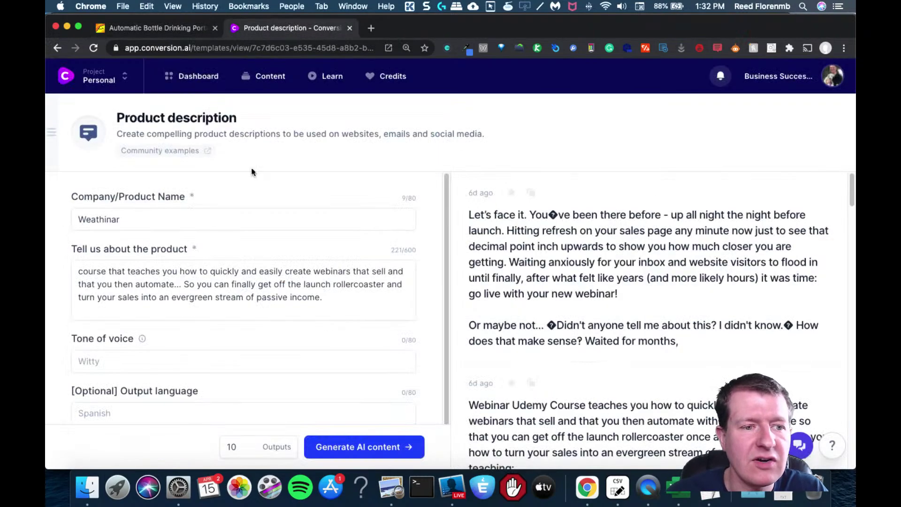
double_click(207, 219)
key("BackSpace")
triple_click(202, 269)
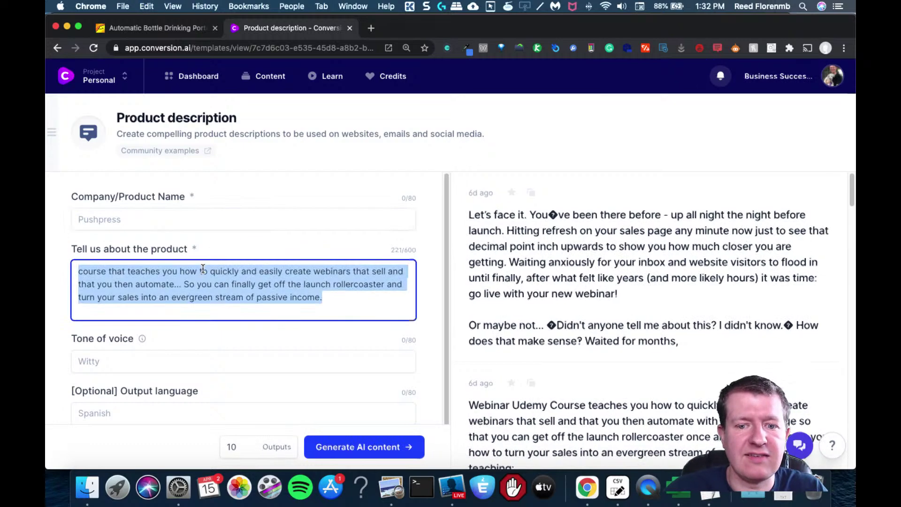
key("BackSpace")
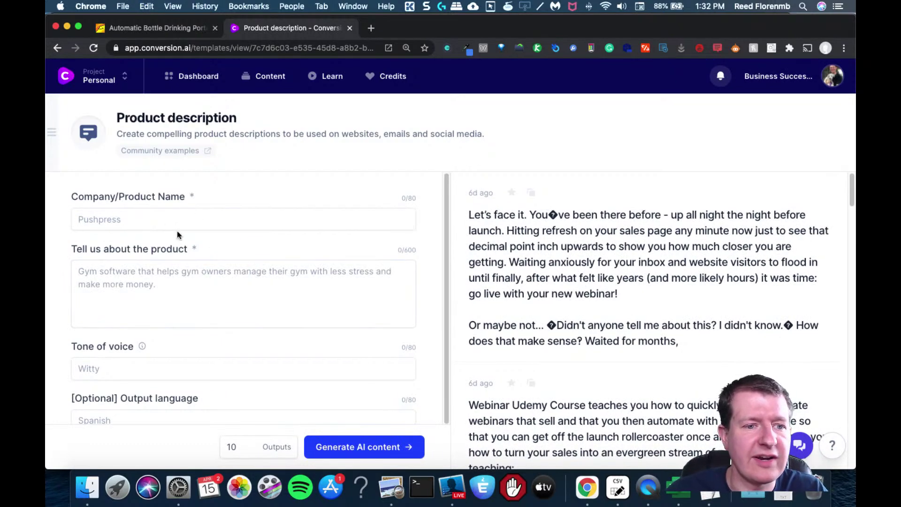
Paste the water pump title as the product name and remove its cut-off trailing fragment.
left_click(177, 230)
key("super+v")
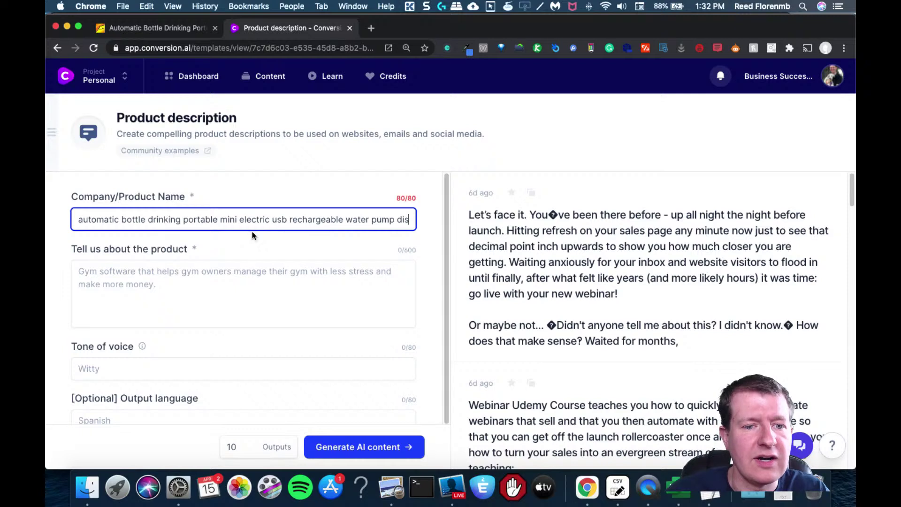
double_click(397, 219)
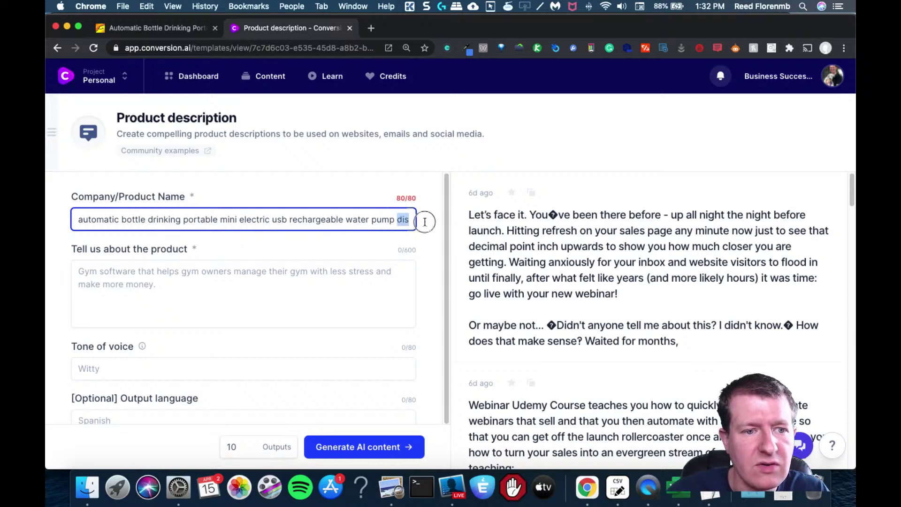
key("BackSpace")
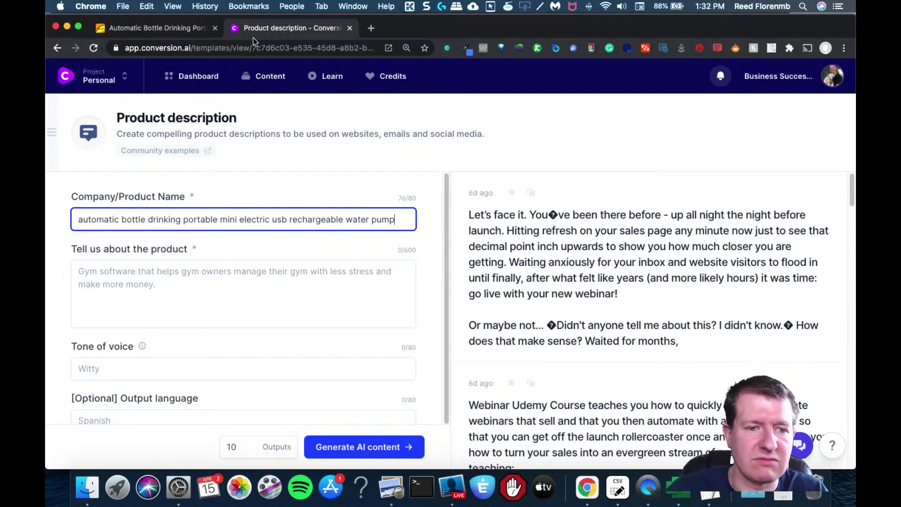
Open the dashboard template library in a new tab and select the product name.
left_click(165, 33)
mouse_move(815, 110)
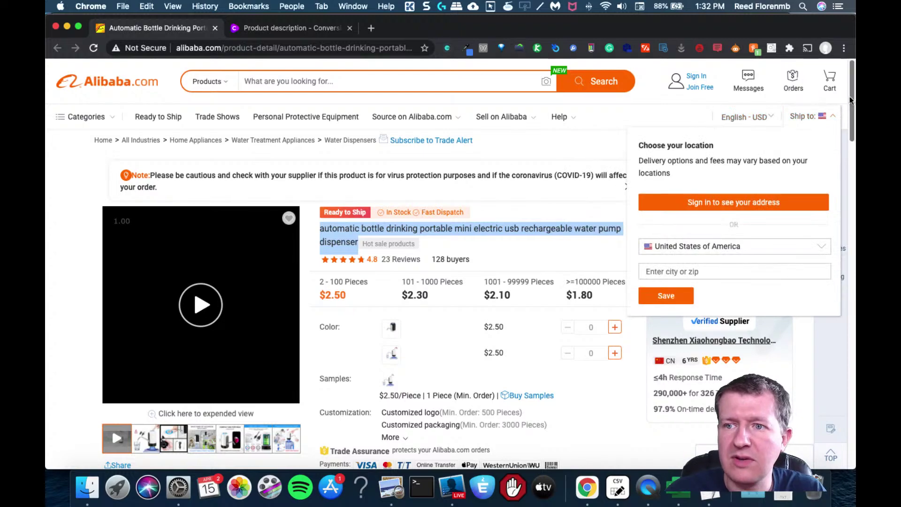
left_click_drag(851, 105, 849, 132)
left_click(279, 26)
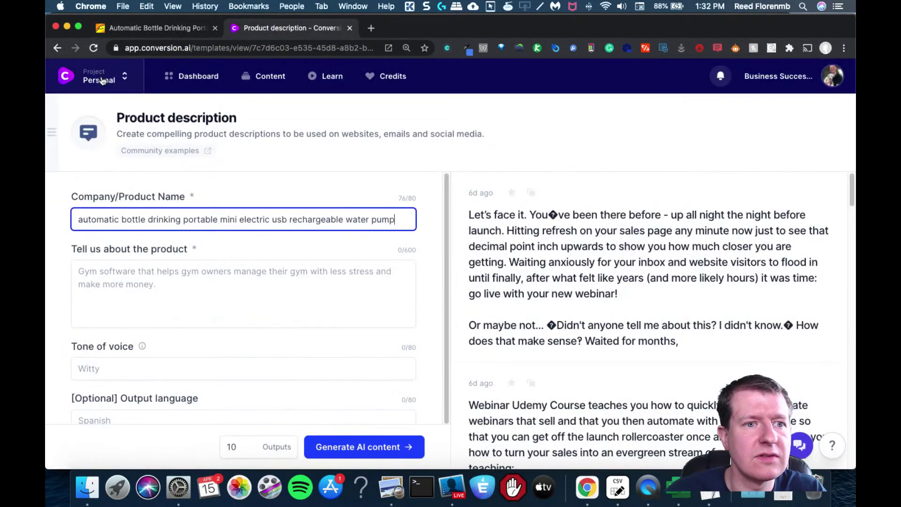
left_click(178, 76, "super")
left_click(402, 35)
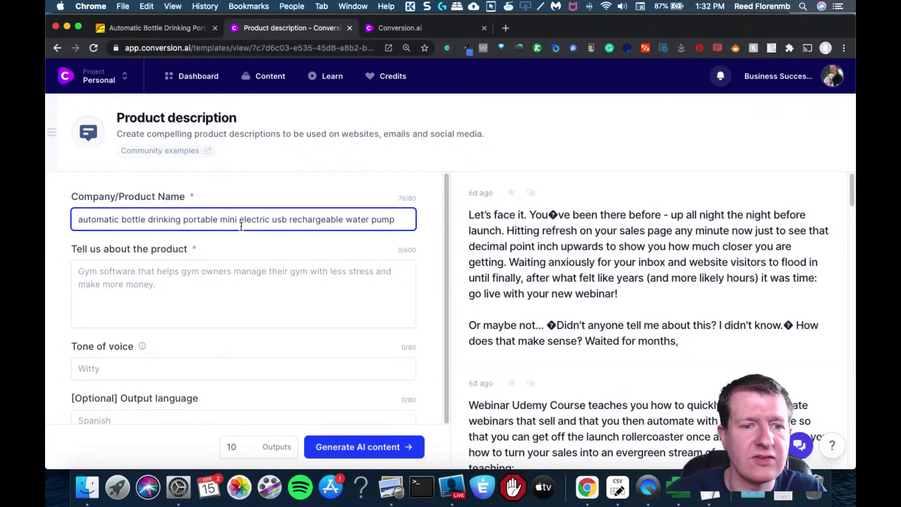
triple_click(268, 219)
key("super+c")
Open the Perfect Headline template and replace the sample sewing machine name with the pump title.
left_click(441, 30)
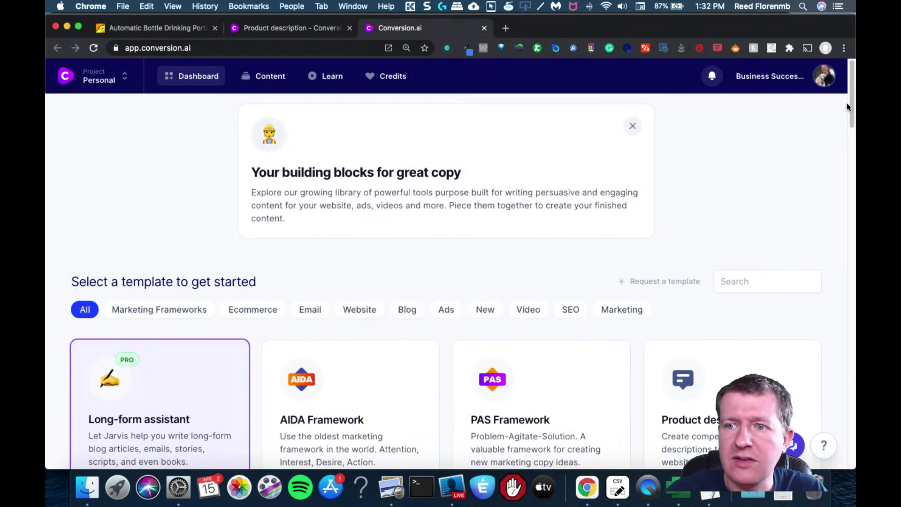
left_click_drag(847, 102, 823, 267)
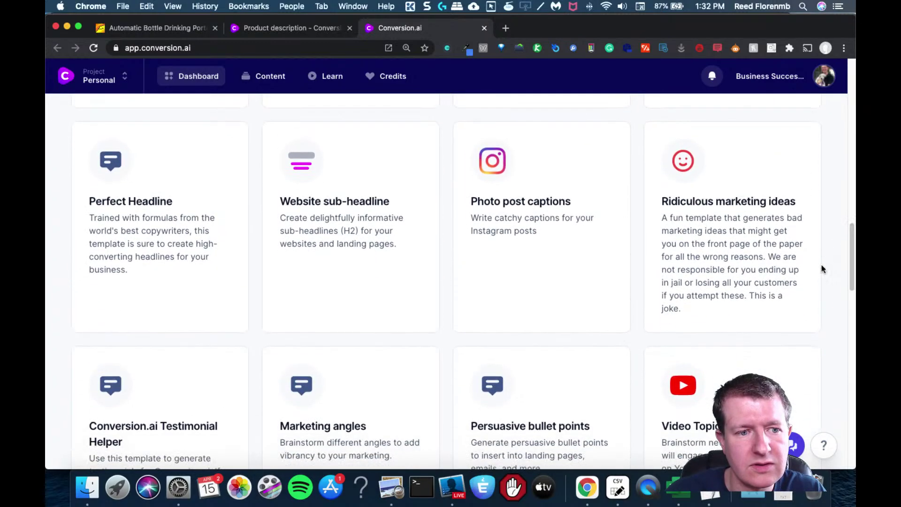
left_click(172, 216)
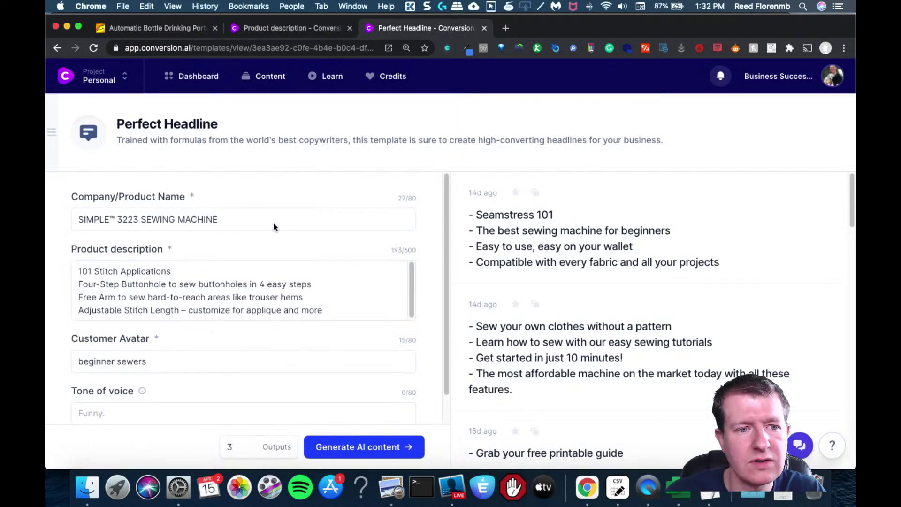
triple_click(264, 212)
key("super+v")
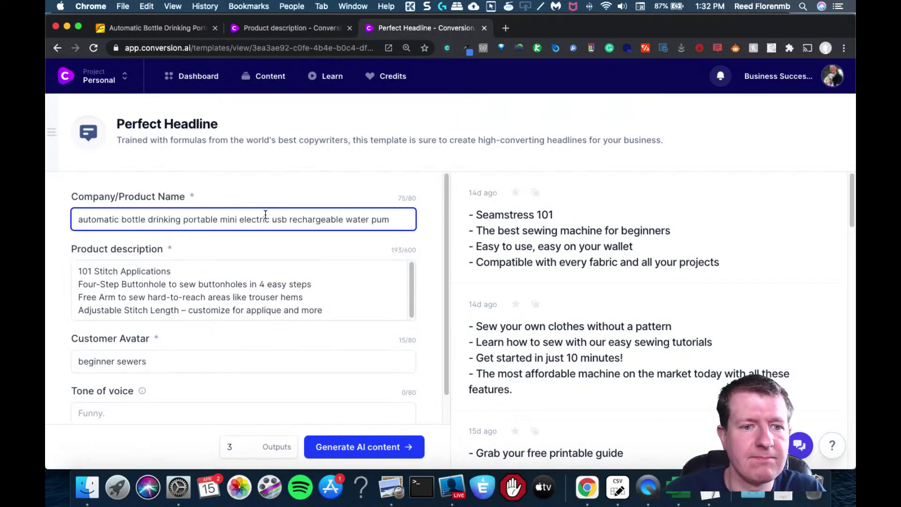
Replace the sample product description with the water pump title.
left_click(292, 295)
key("super+a")
key("super+x")
key("super+v")
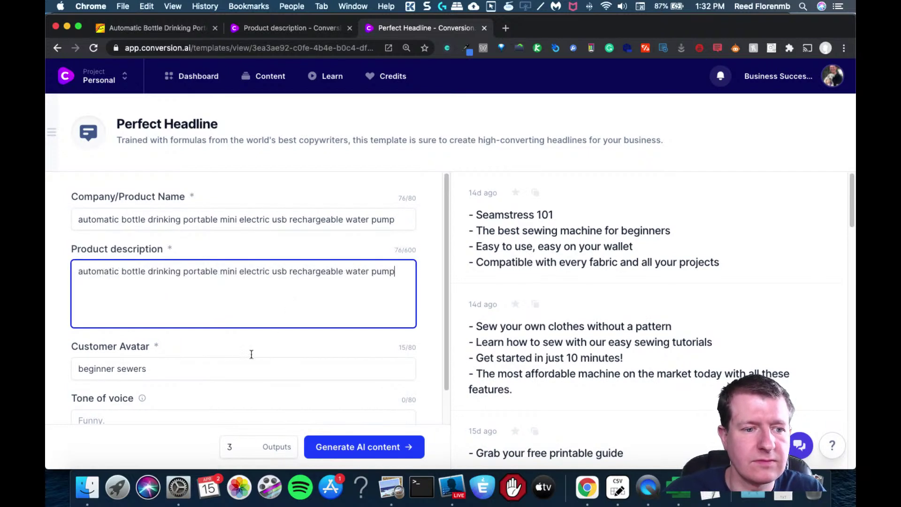
Set outputs to 10, try generating, and enter 'healthy pepeop' as the customer avatar.
left_click(219, 368)
key("super+a")
key("super+x")
left_click(240, 445)
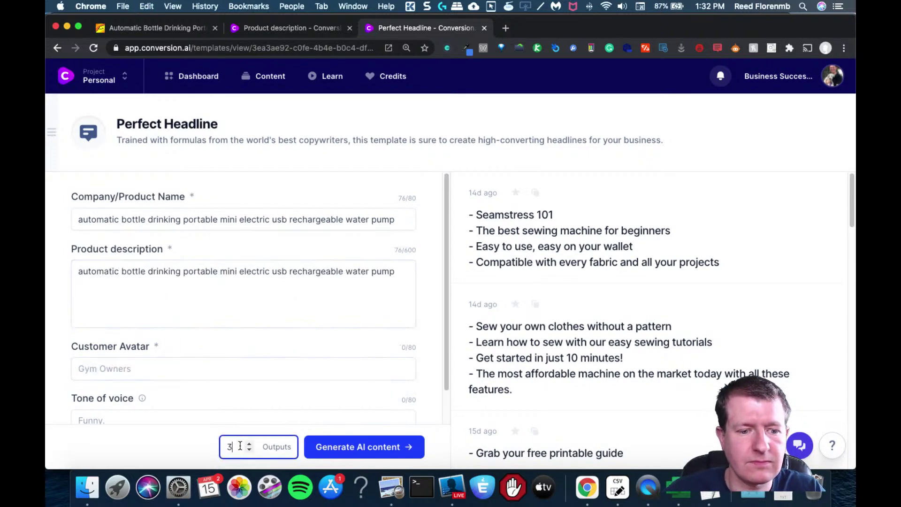
type("10")
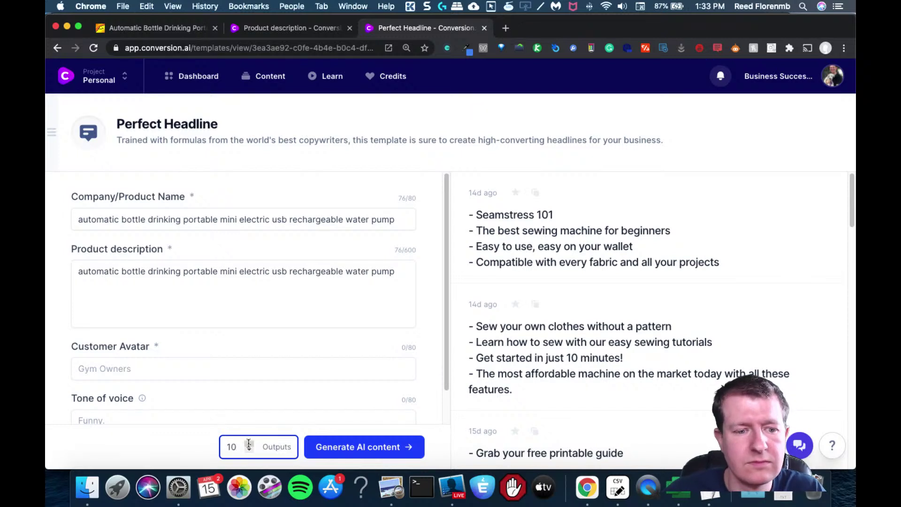
left_click(347, 452)
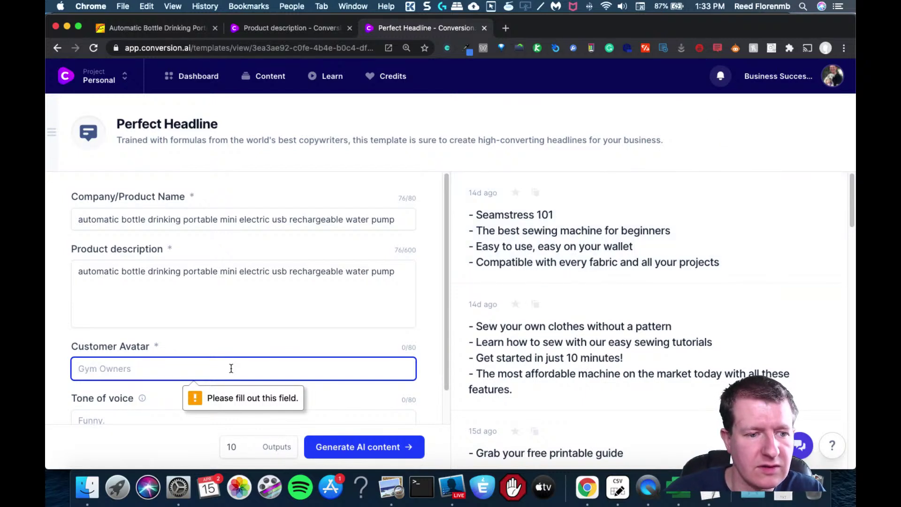
type("healthy")
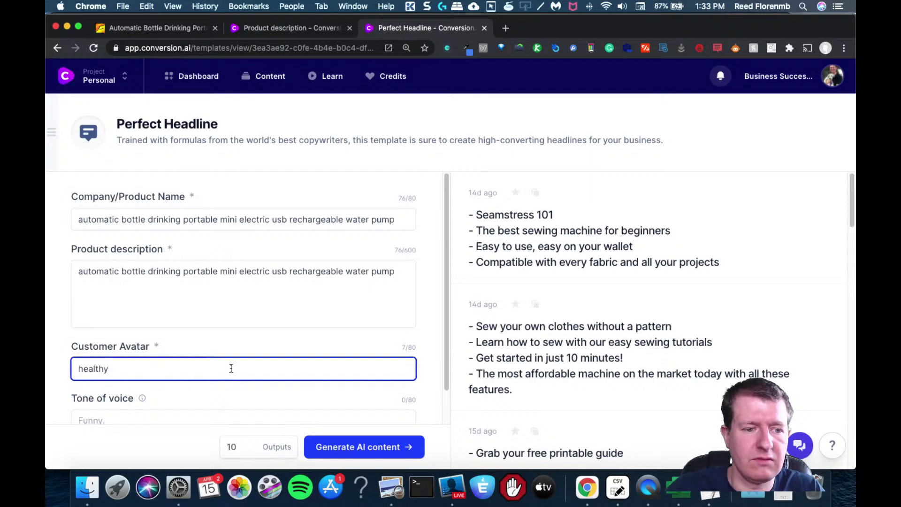
type(" pe")
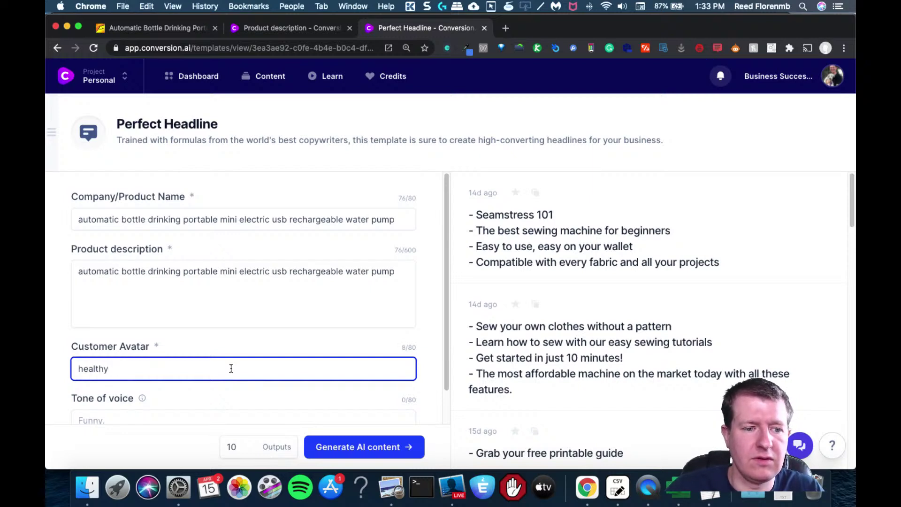
type("people")
Generate the water pump headlines and browse the results, viewing one in full.
left_click(388, 449)
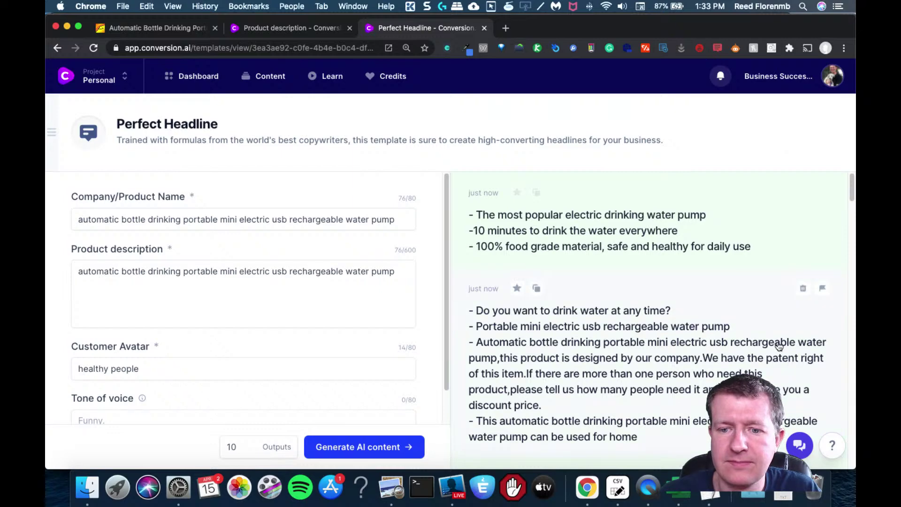
left_click(750, 317)
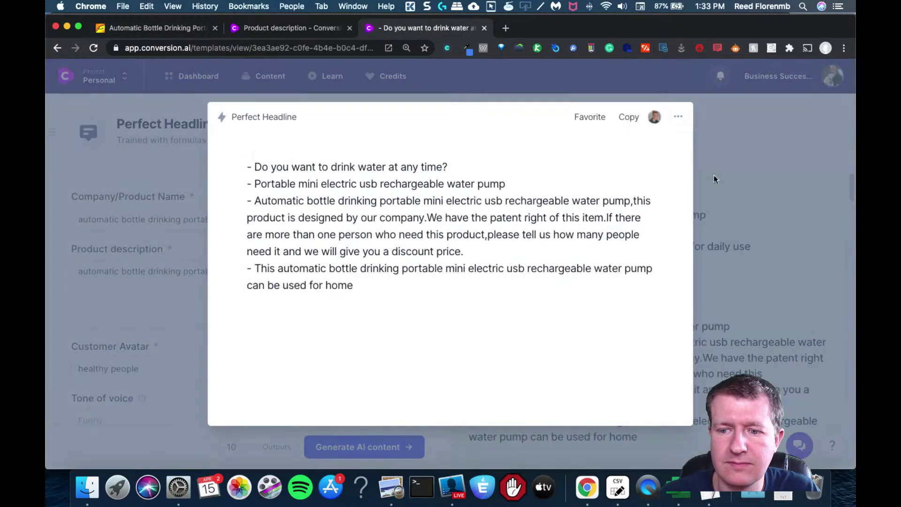
left_click(712, 121)
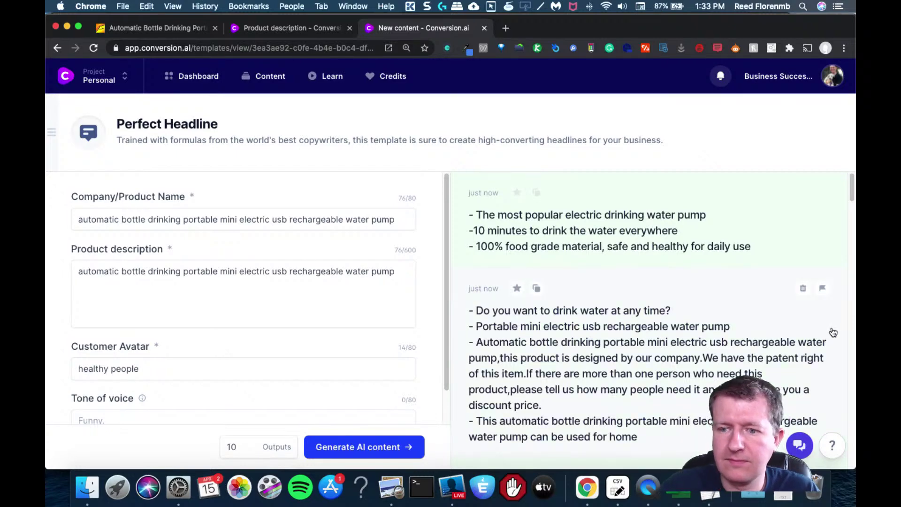
left_click(852, 326)
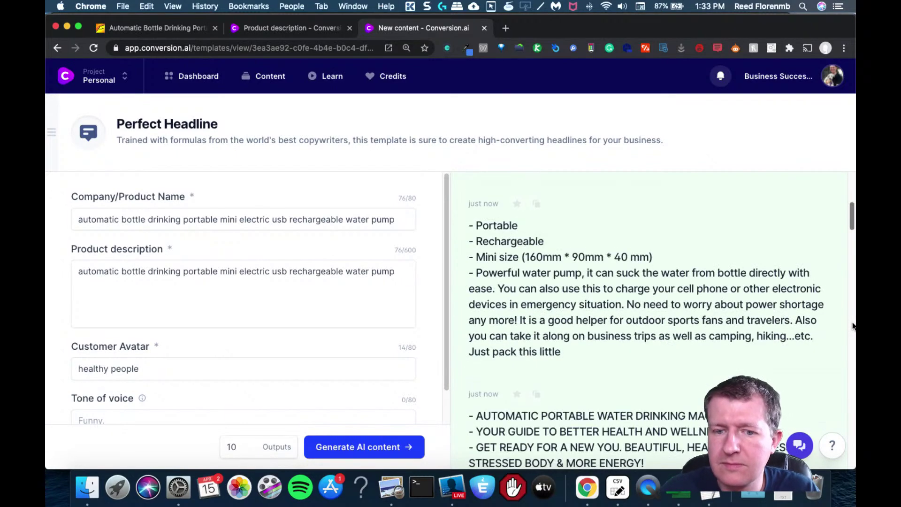
left_click(852, 326)
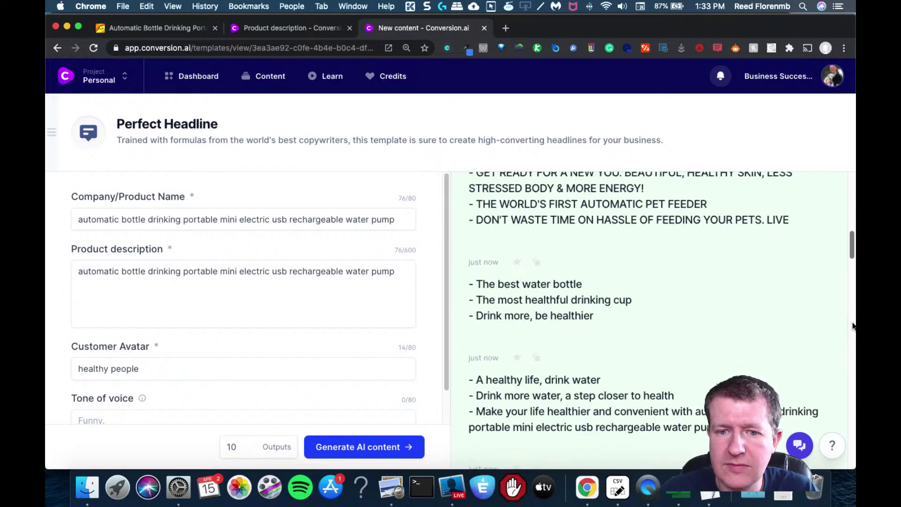
left_click(852, 326)
left_click(852, 326)
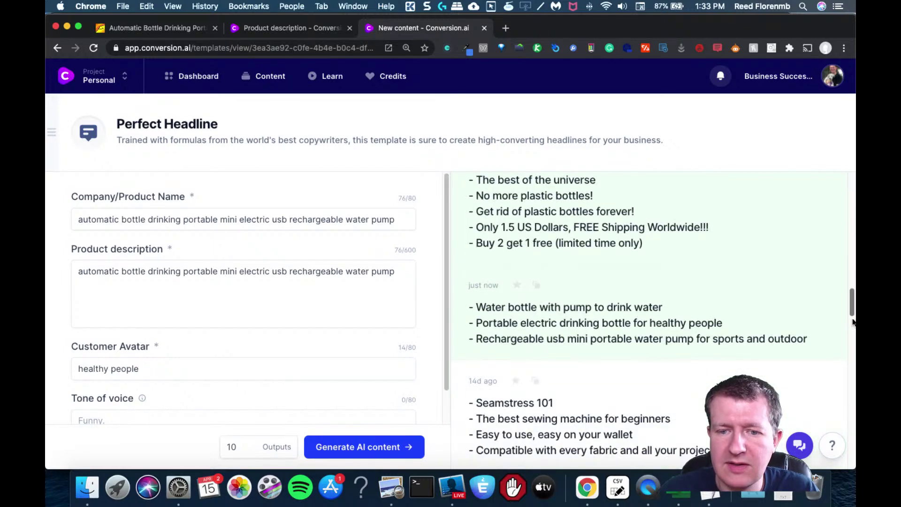
left_click(851, 311)
left_click_drag(851, 311, 843, 280)
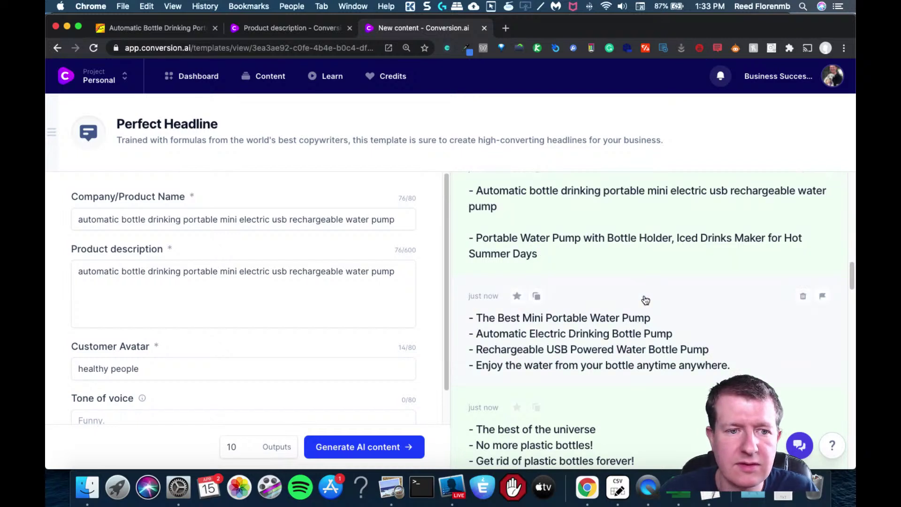
Copy the headline 'The Best Mini Portable Water Pump' from the four-line result.
left_click(650, 320)
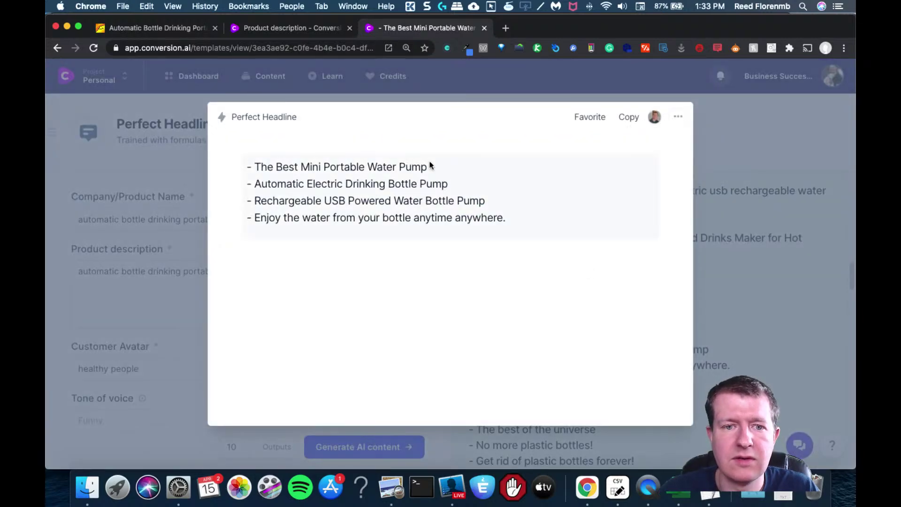
left_click_drag(444, 169, 251, 166)
key("super+c")
Paste the headline as product name, then insert 'USB Powered' and 'Electric' before 'Water Pump'.
left_click(259, 28)
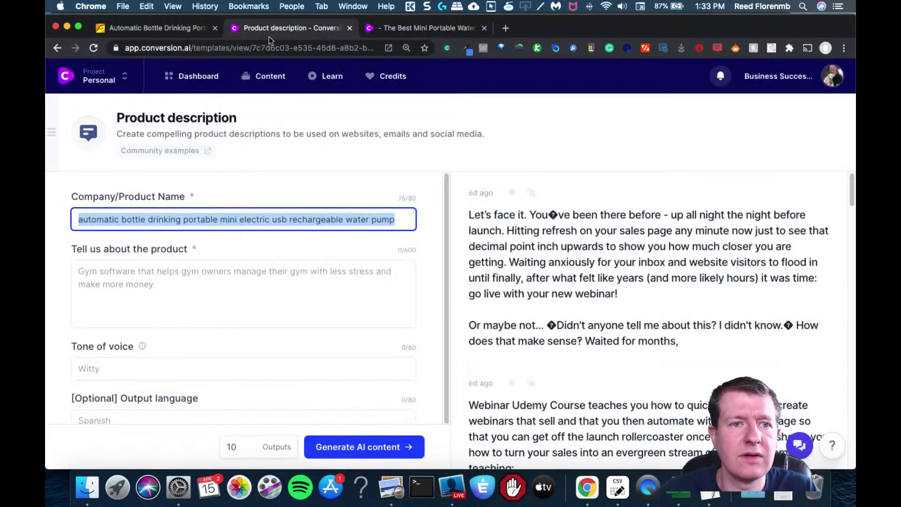
key("super+v")
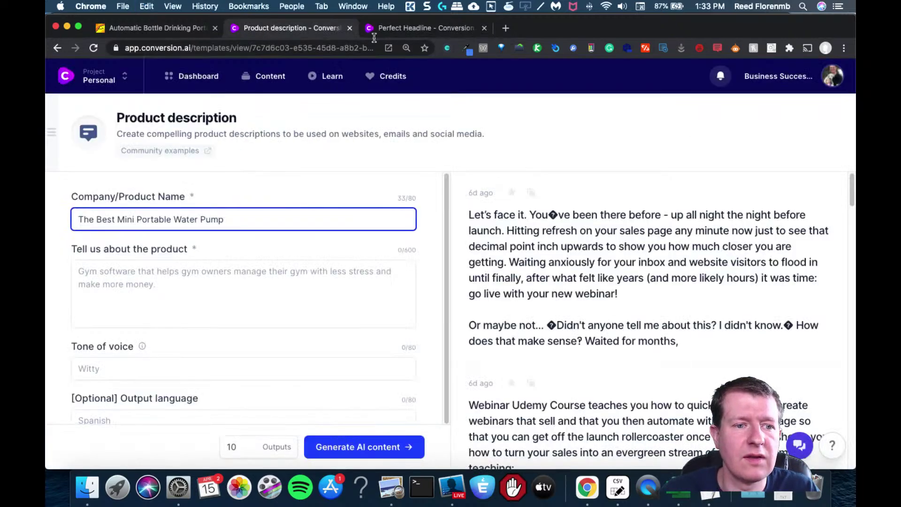
left_click(414, 32)
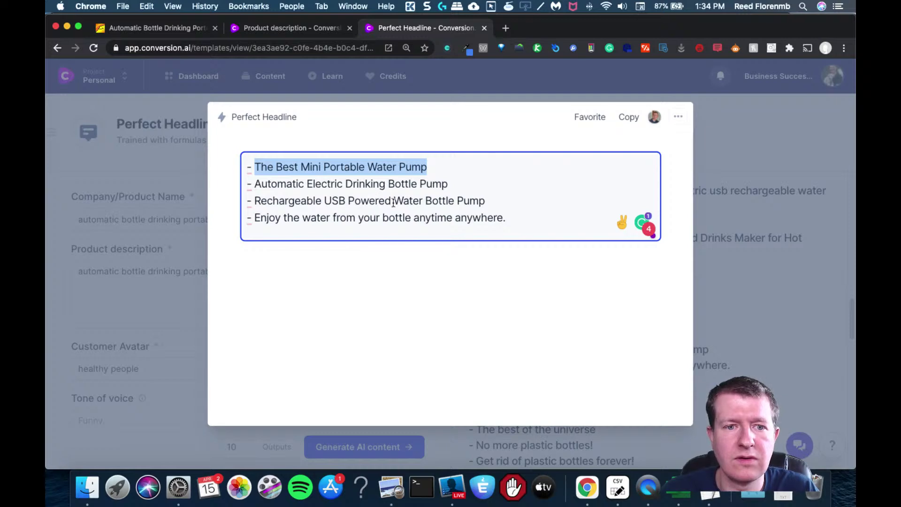
left_click_drag(392, 201, 324, 201)
key("super+c")
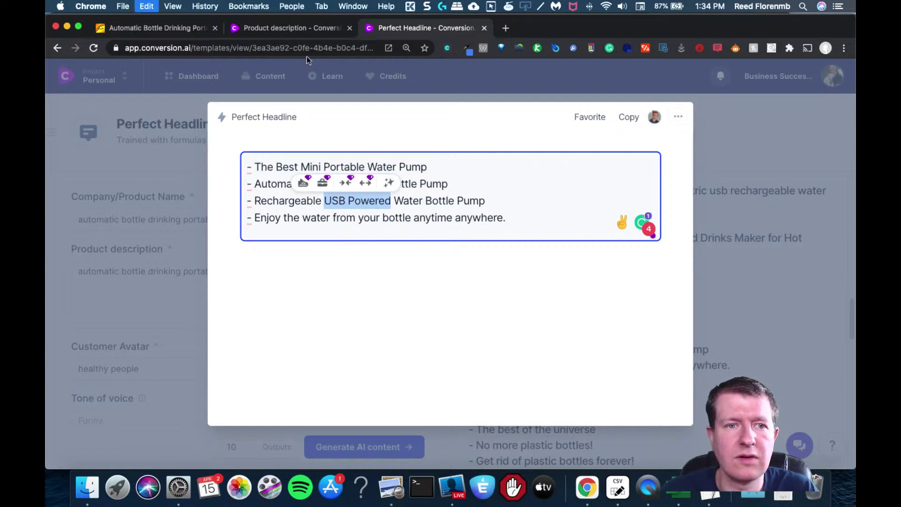
left_click(288, 30)
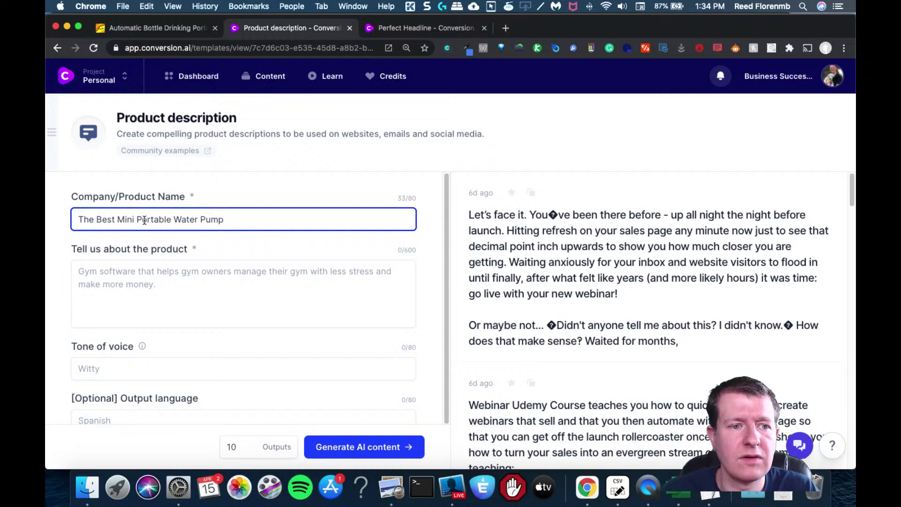
left_click(174, 220)
key("super+v")
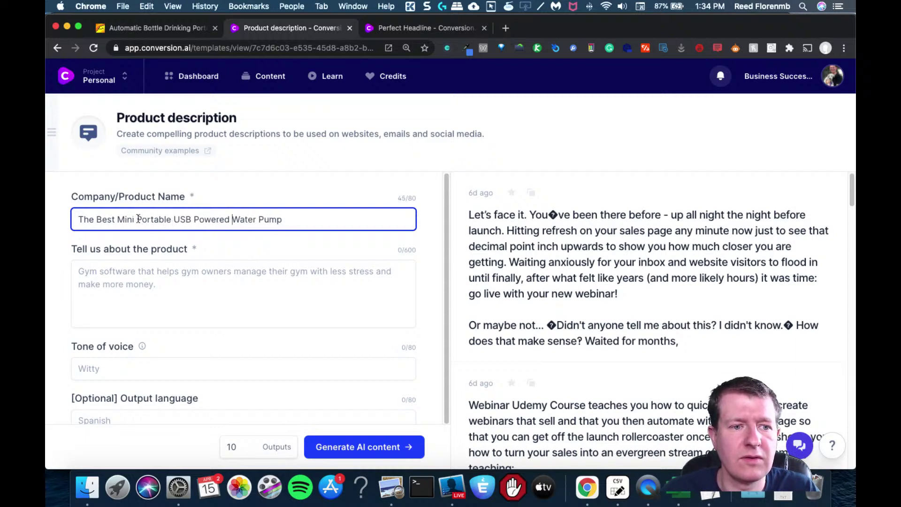
left_click(170, 218)
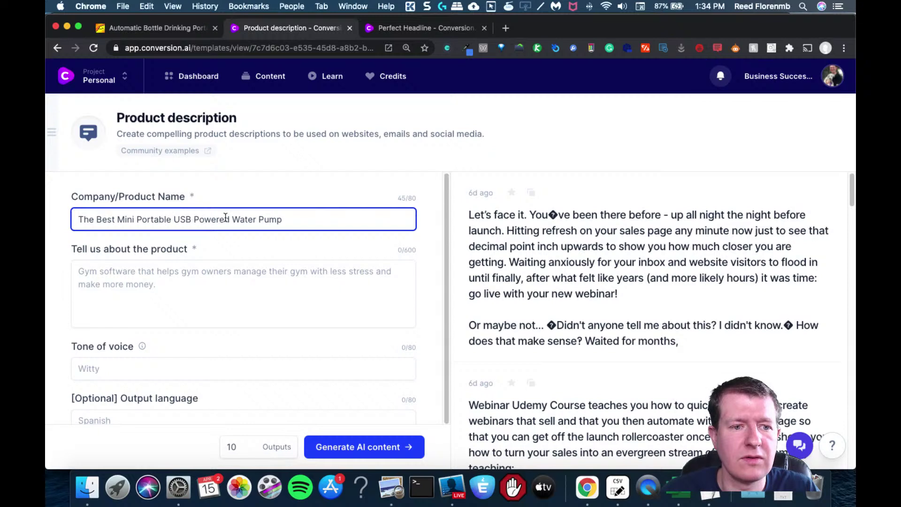
left_click(195, 219)
type("Electri")
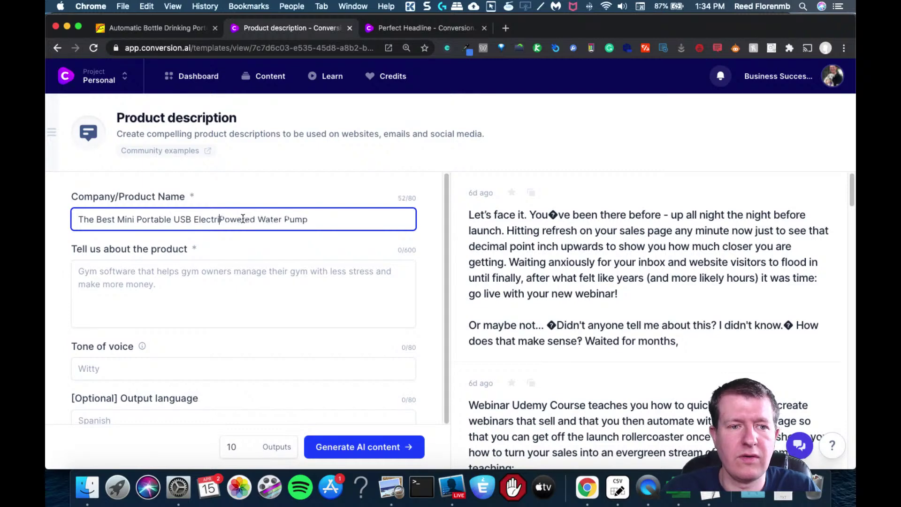
type("c")
Copy the pump description text from the headline page into 'Tell us about the product'.
left_click(394, 28)
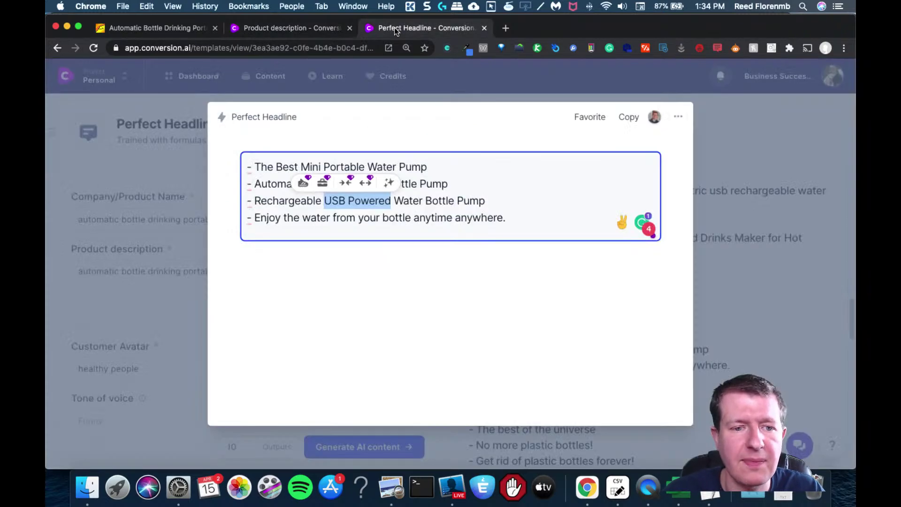
left_click(735, 149)
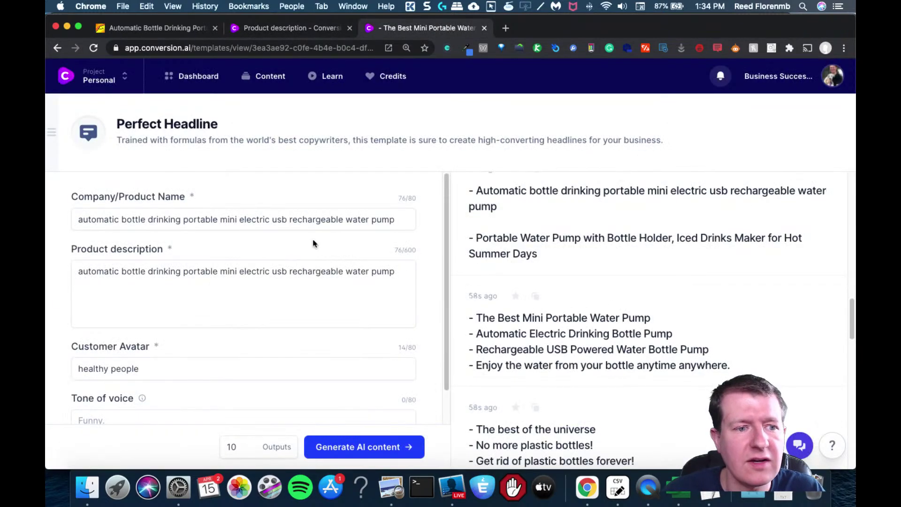
left_click(261, 272)
key("super+a")
left_click(279, 28)
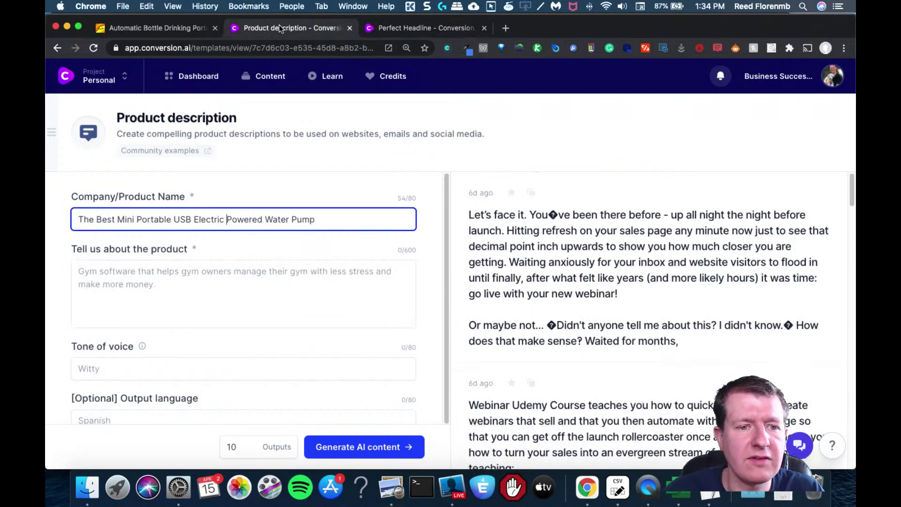
left_click(219, 281)
key("super+v")
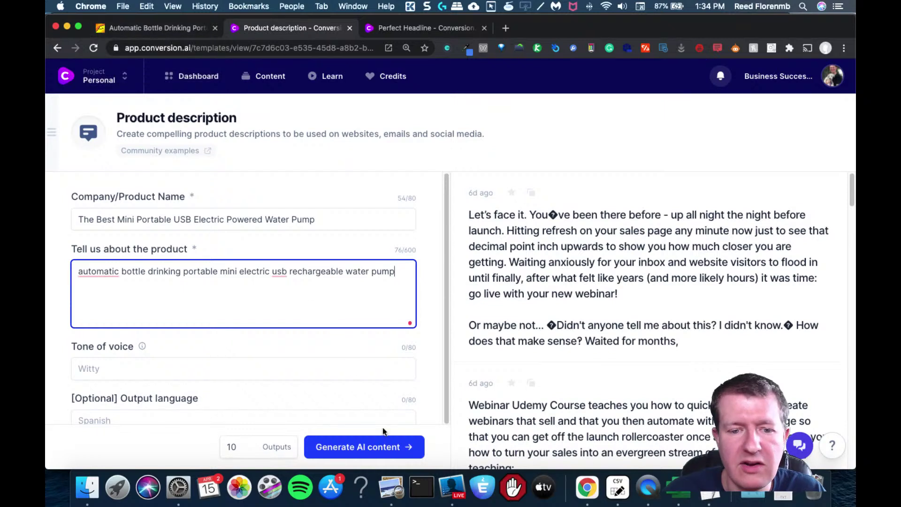
Generate descriptions for the USB Electric Powered Water Pump and scroll through the new results.
left_click(380, 445)
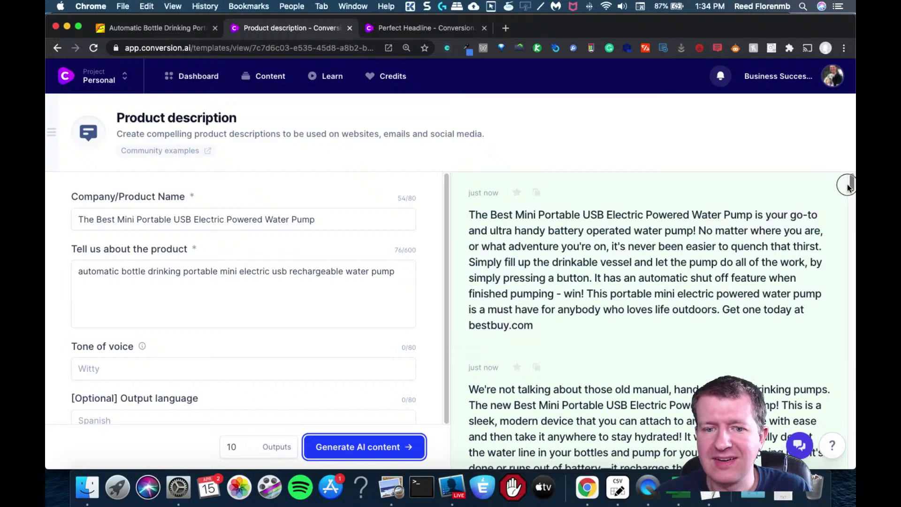
left_click_drag(850, 186, 833, 244)
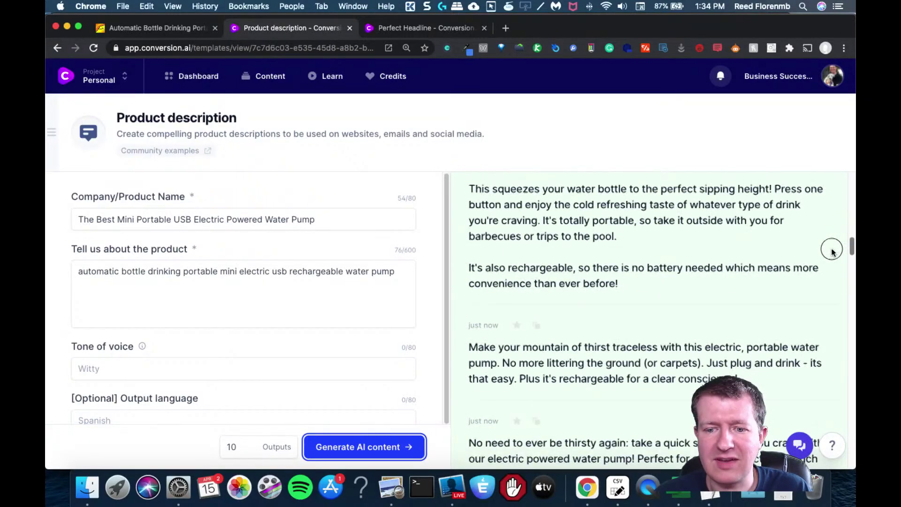
scroll(832, 252, "down", 5)
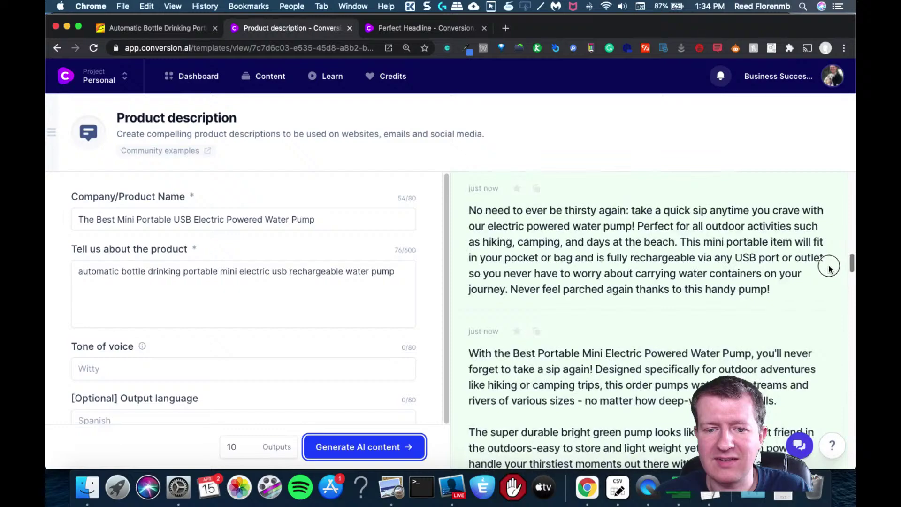
left_click(170, 29)
Review the Alibaba Product Details for selling points like food grade material and low noise.
left_click_drag(848, 133, 843, 179)
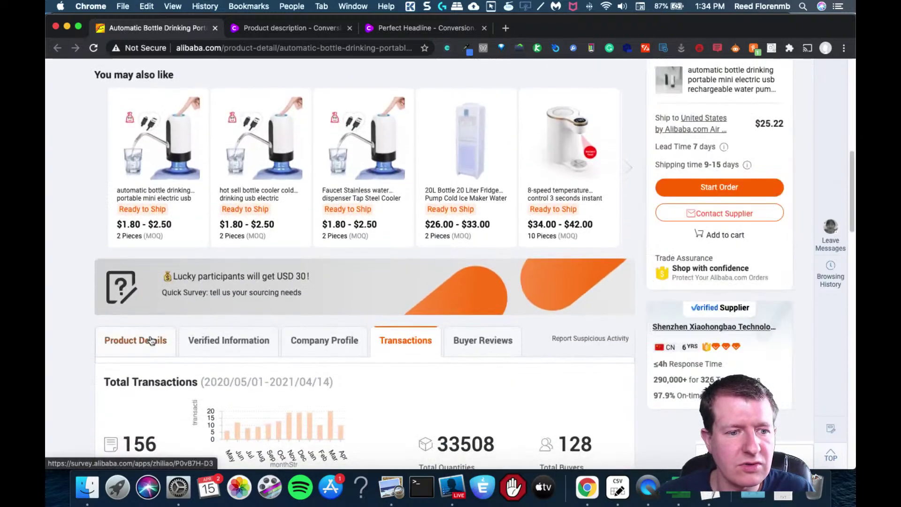
left_click(150, 340)
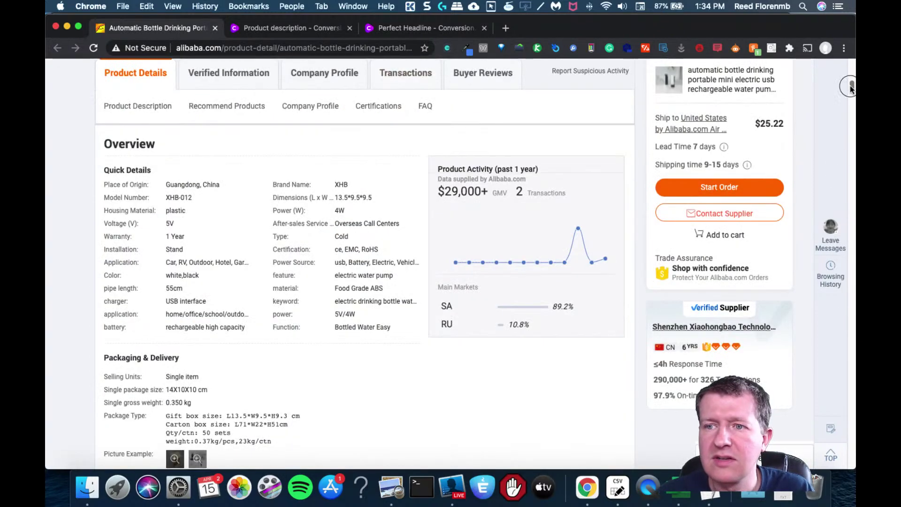
left_click_drag(851, 87, 850, 173)
left_click(134, 222)
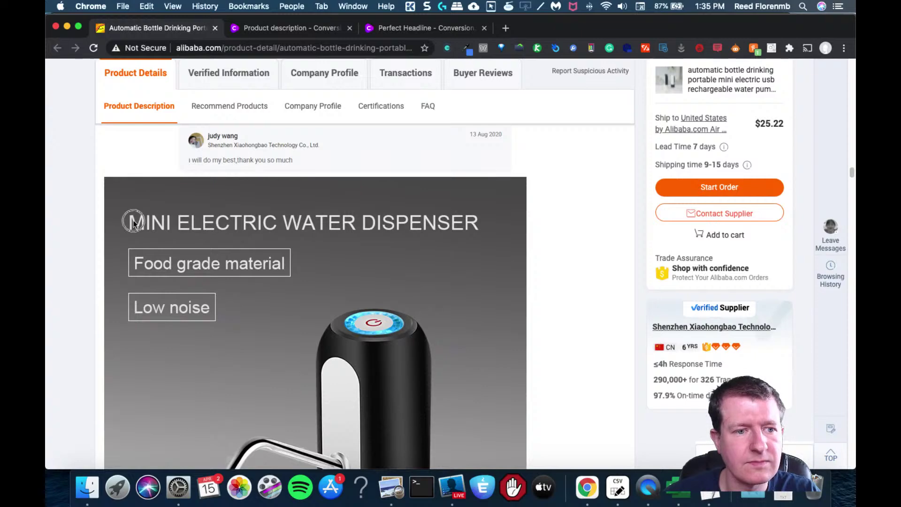
Add a line break after the Perfect Headline product description, then return to the Product description form.
left_click(387, 32)
left_click(406, 276)
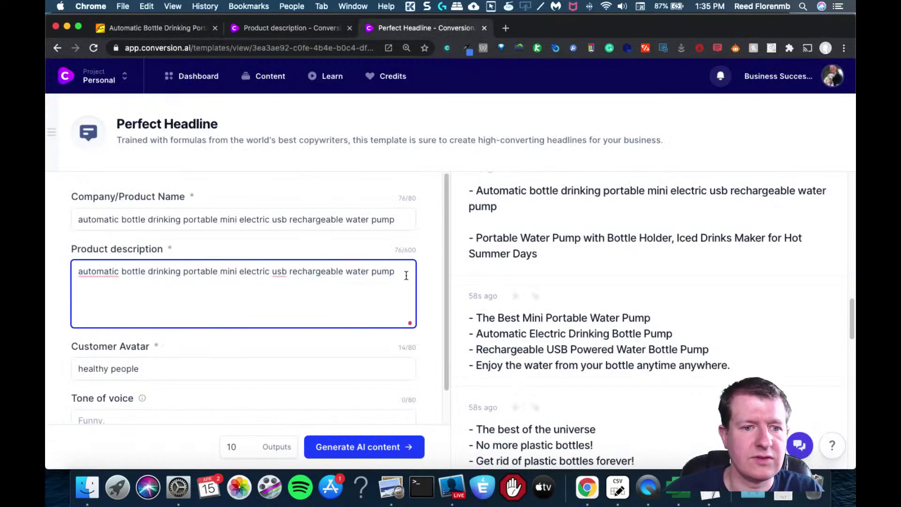
key("Return")
key("Return")
left_click(277, 31)
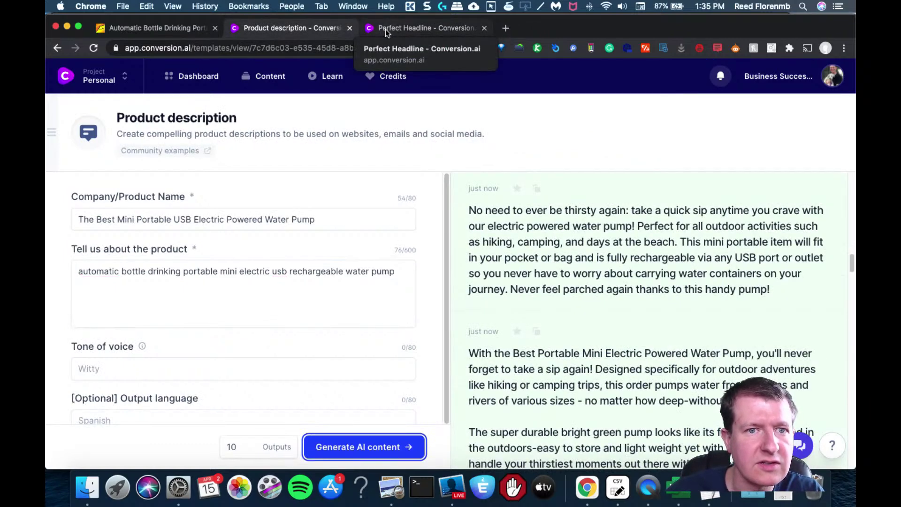
left_click(185, 34)
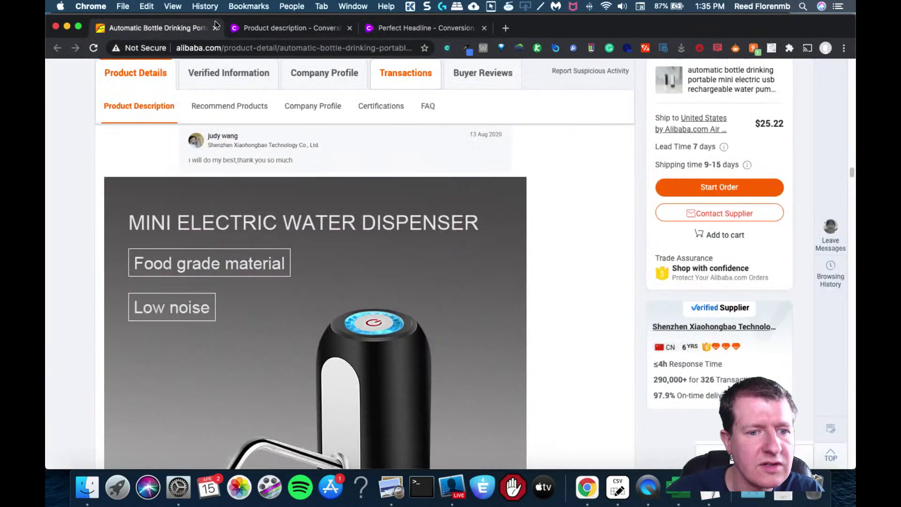
left_click(265, 30)
Add 'food grade material,' and 'low noise' to the product details, comma-separating the existing features.
left_click(180, 301)
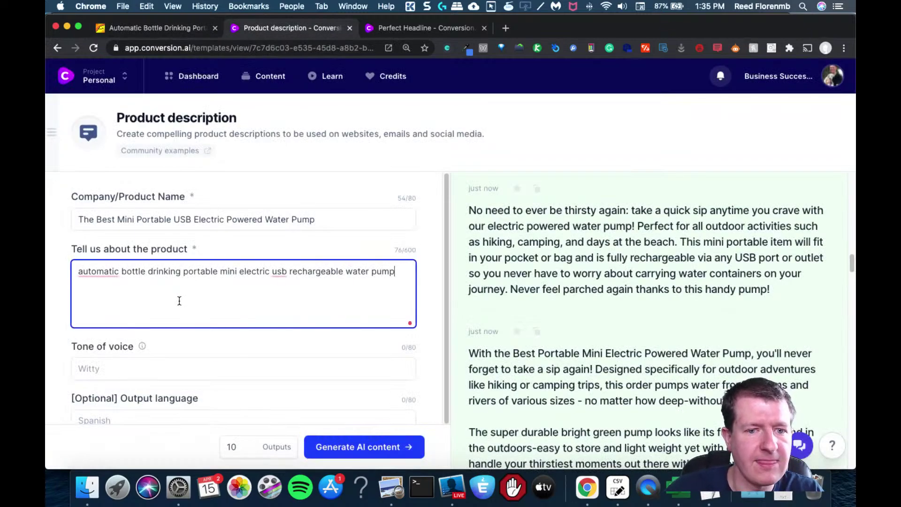
key("Return")
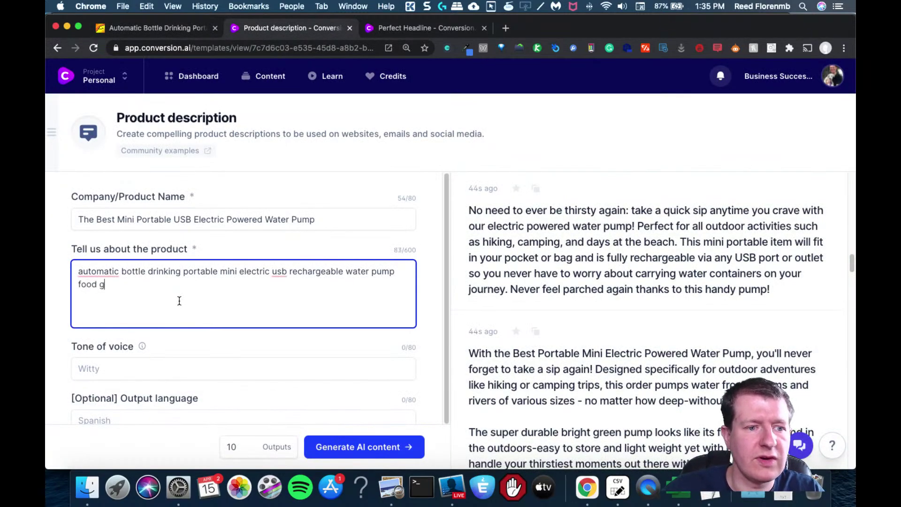
type("food grade materia")
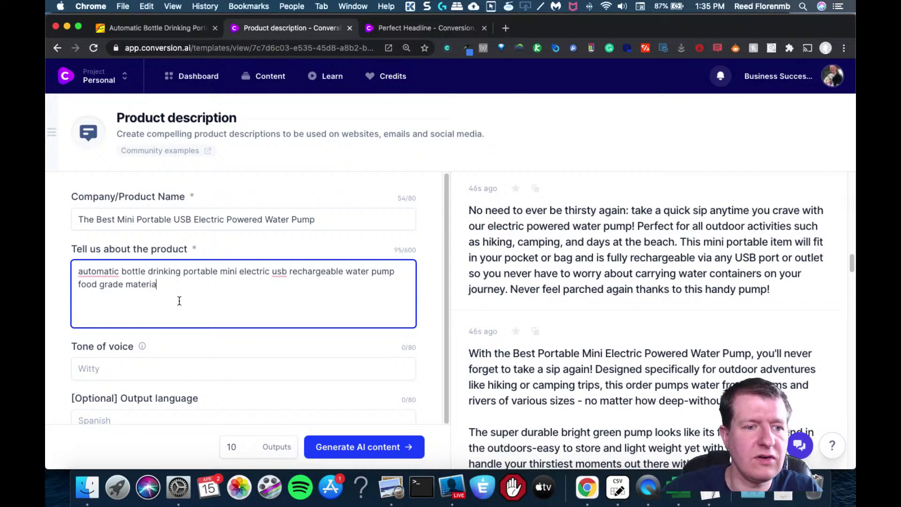
type("l")
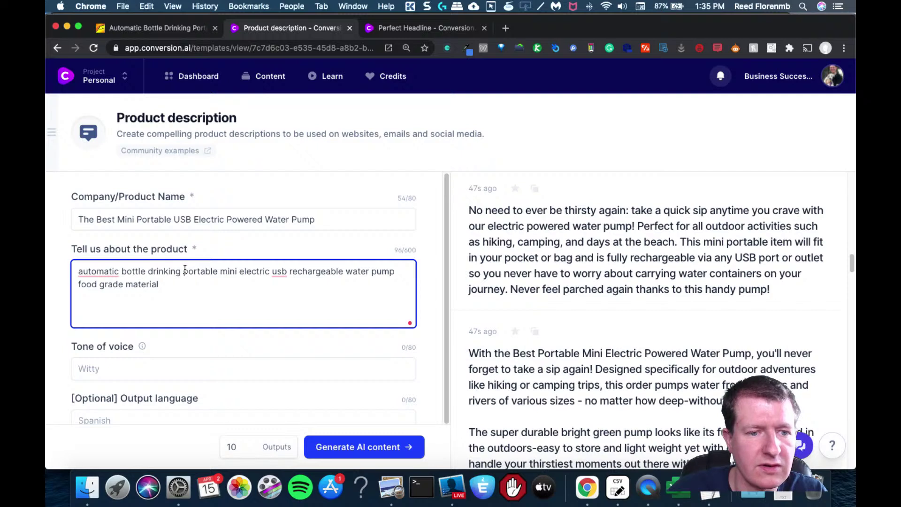
type(",")
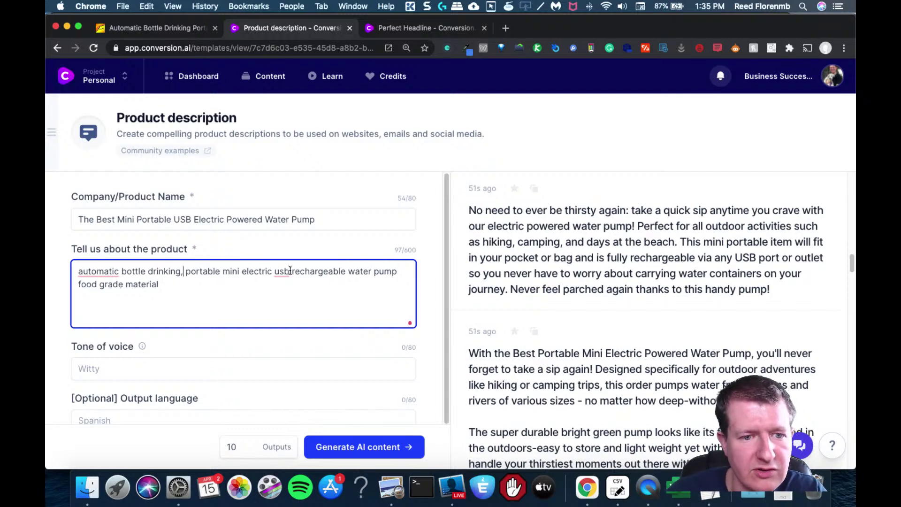
left_click(272, 272)
type(",")
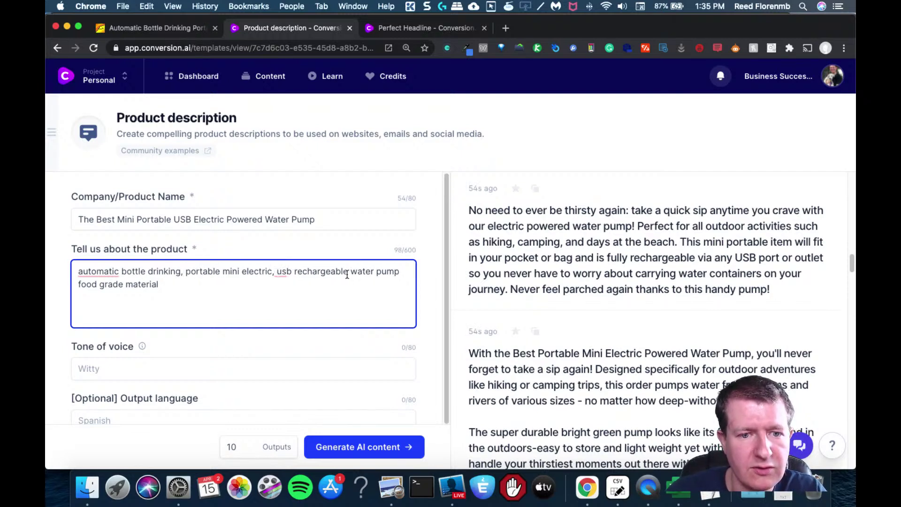
type(",")
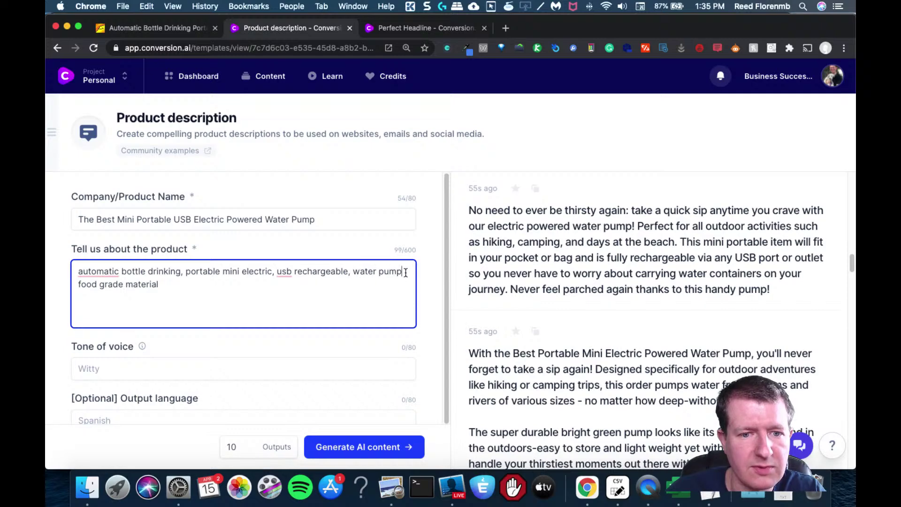
type(",")
left_click(178, 283)
type(",")
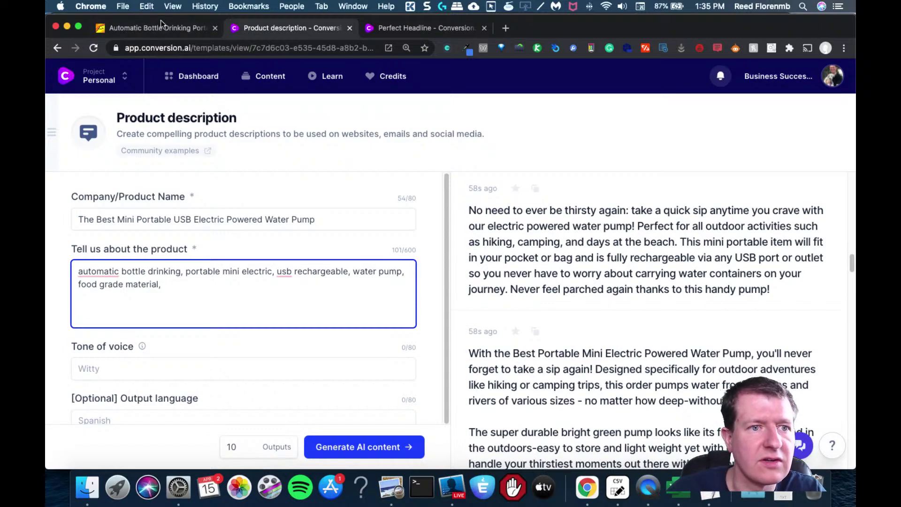
left_click(160, 27)
left_click(265, 27)
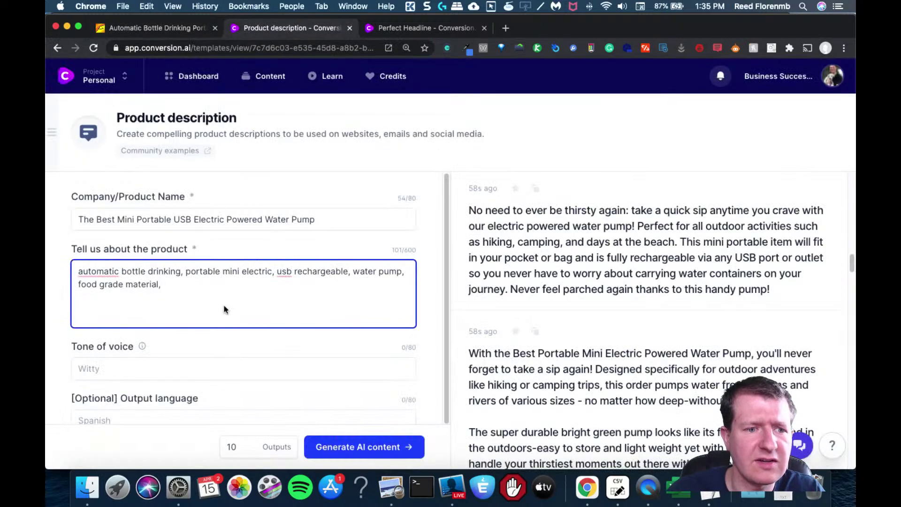
type("low noise,")
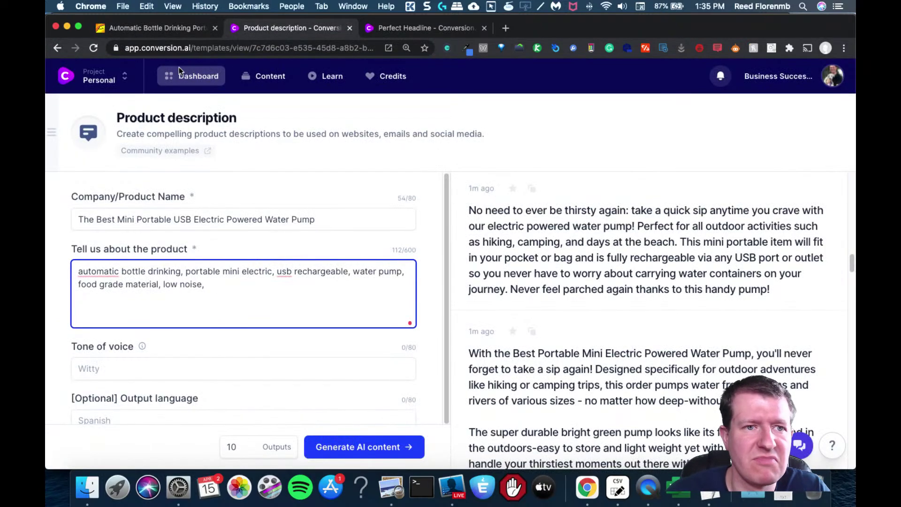
Add '1200 mAh large capacity battery,' to the product details from the Alibaba specs.
left_click(172, 28)
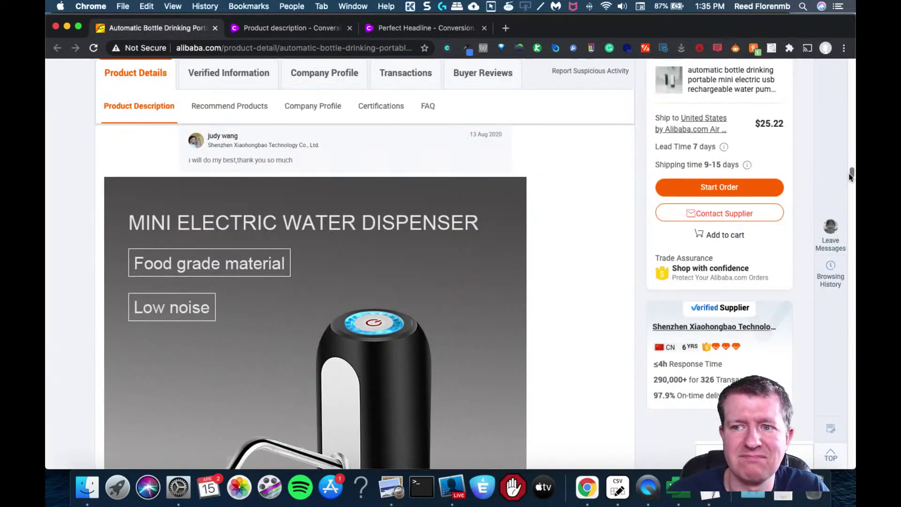
scroll(850, 176, "down", 2)
left_click_drag(850, 176, 850, 189)
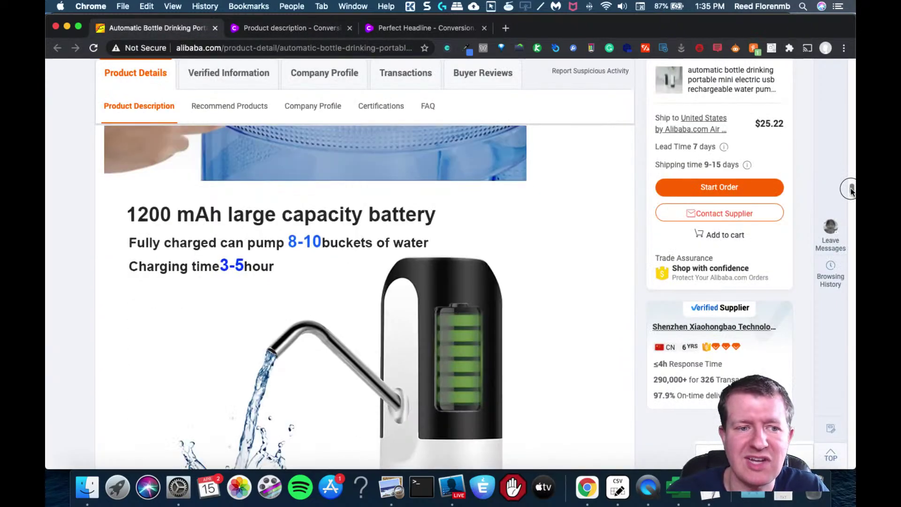
left_click(263, 31)
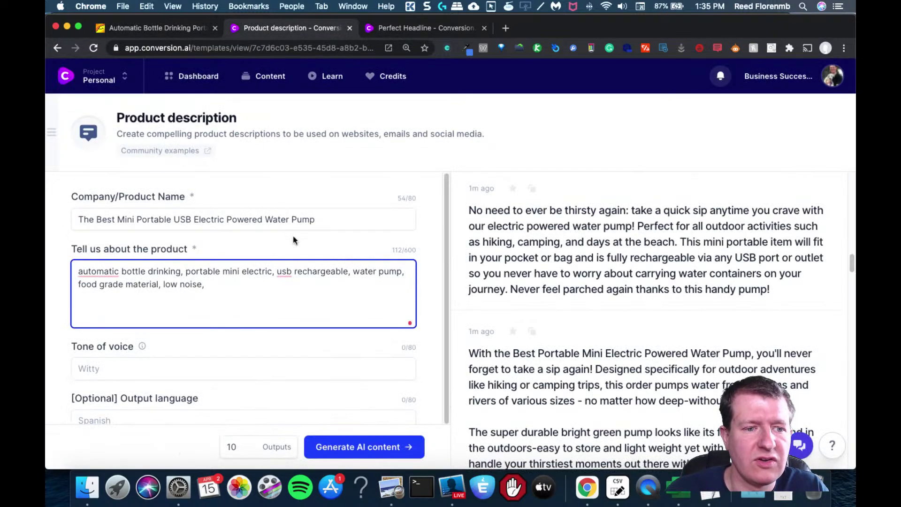
type("00 mAh")
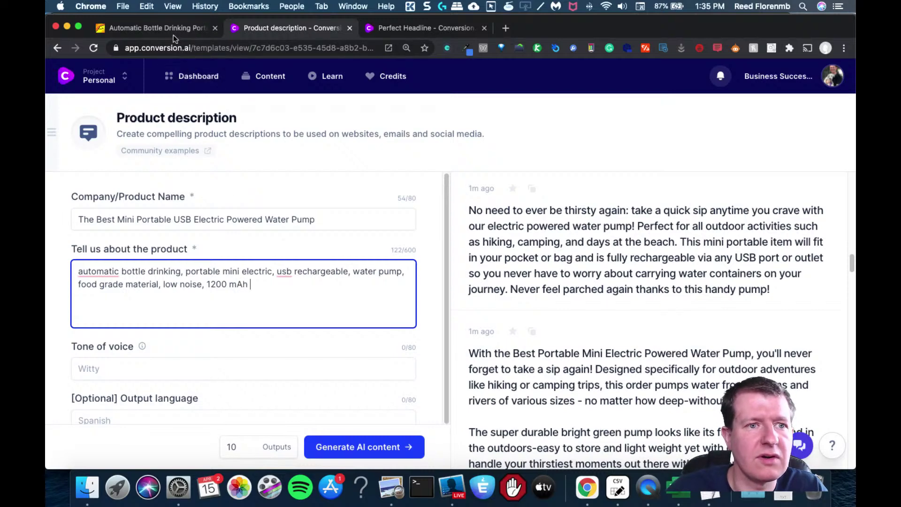
left_click(173, 33)
left_click(256, 27)
type("mAh ")
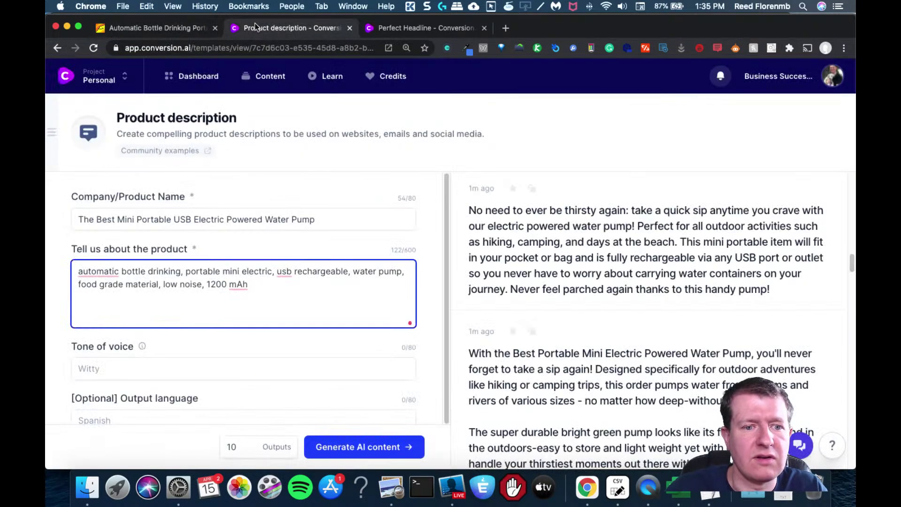
type("large ")
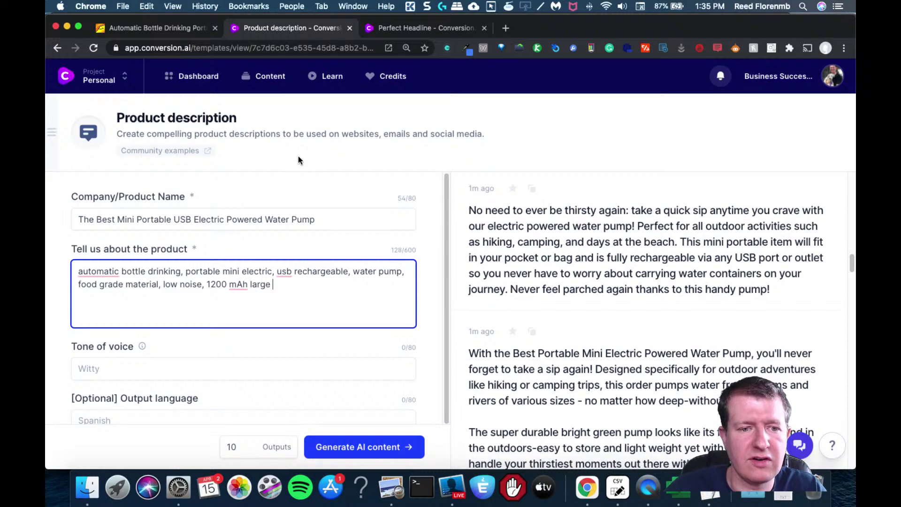
type("capacity b")
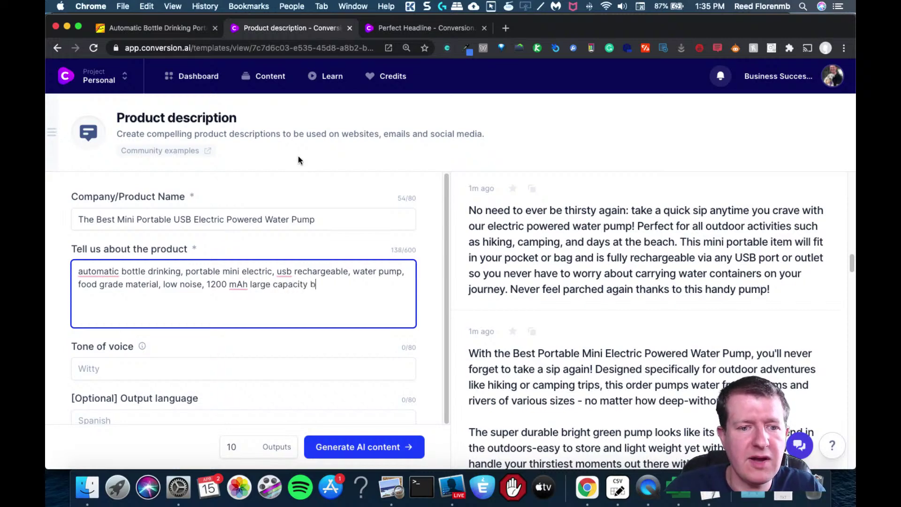
type("attery,")
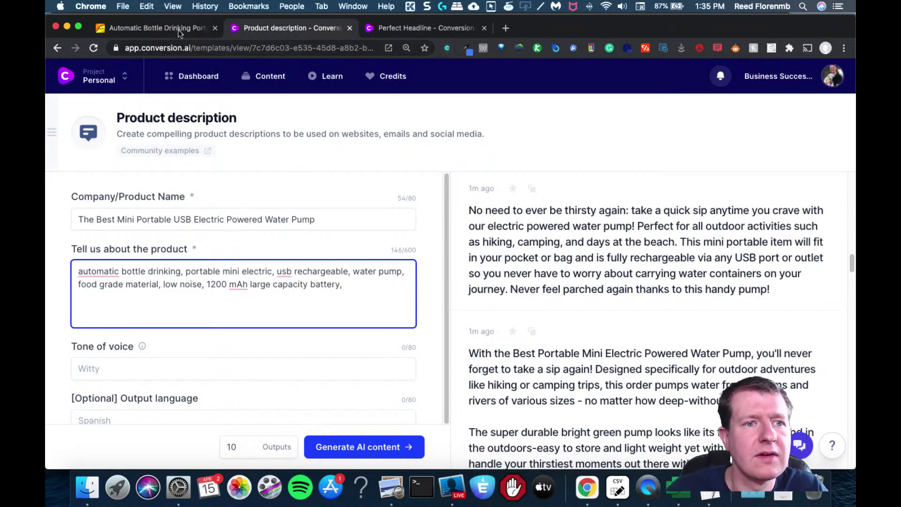
Append 'fully charged can pump 8-10 buckets of water,' and select all the product details text.
left_click(180, 29)
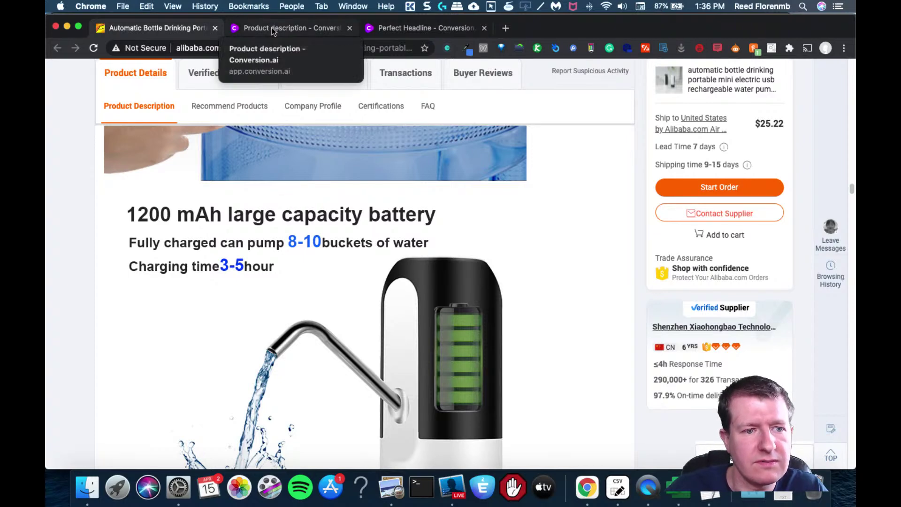
left_click(272, 28)
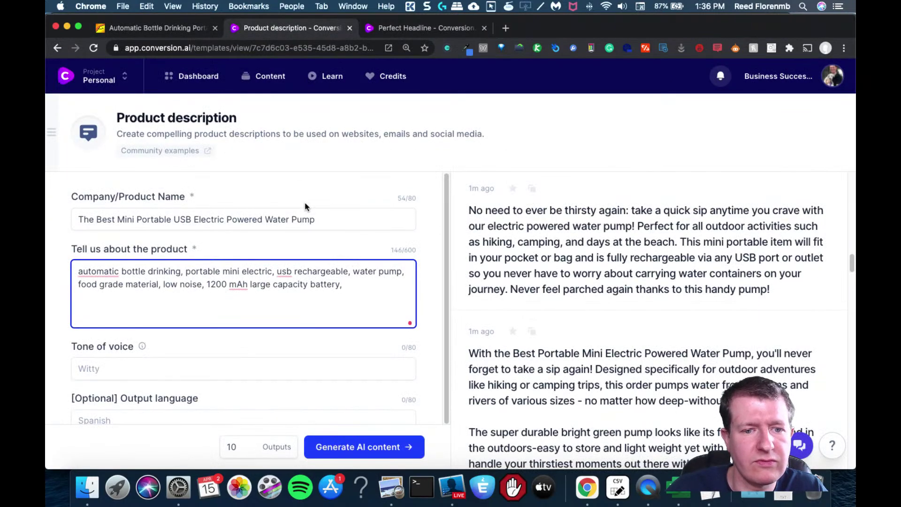
type("fully charge")
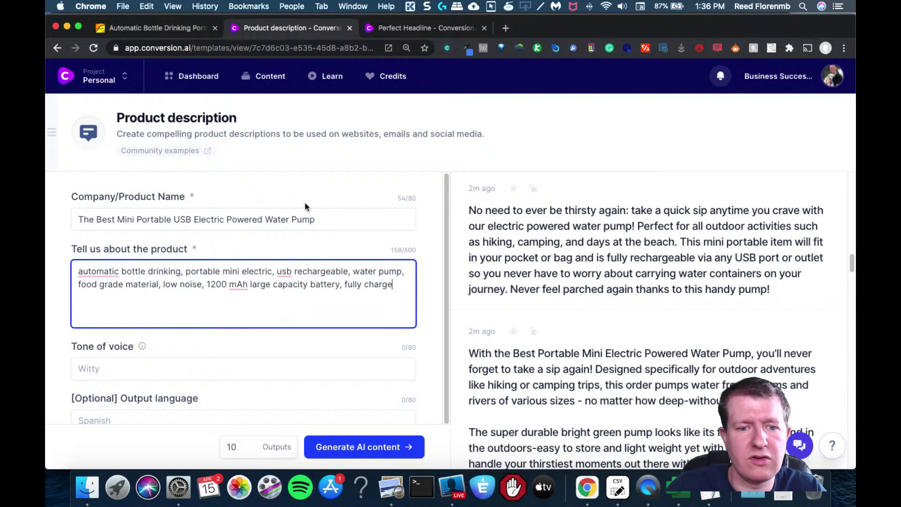
type("d can pump")
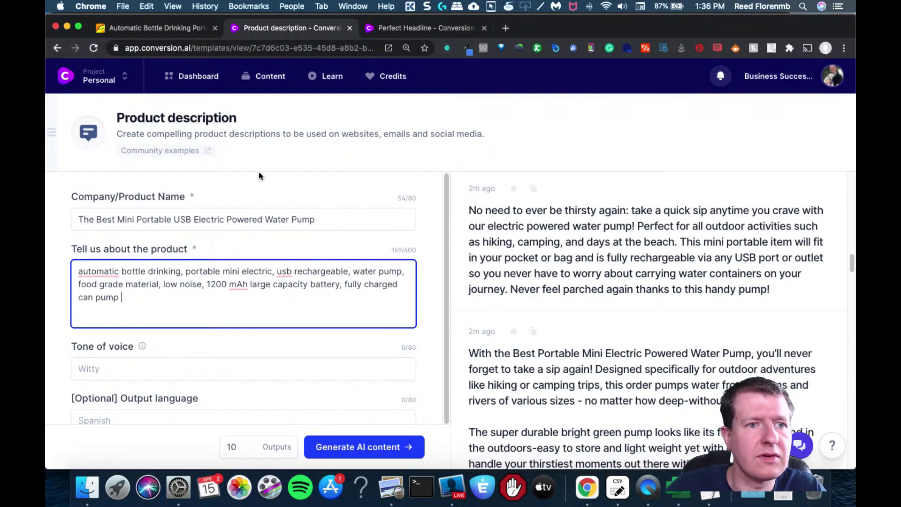
left_click(179, 32)
left_click(273, 28)
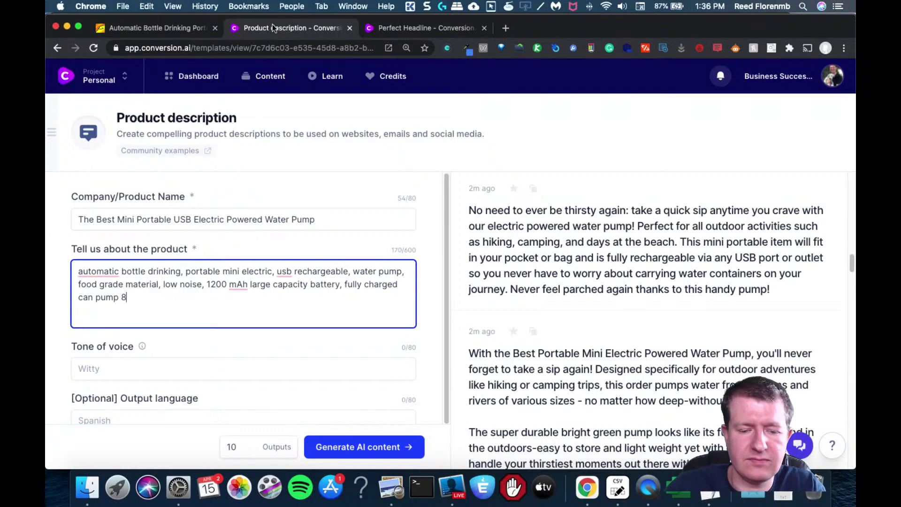
type("8-10 buckets")
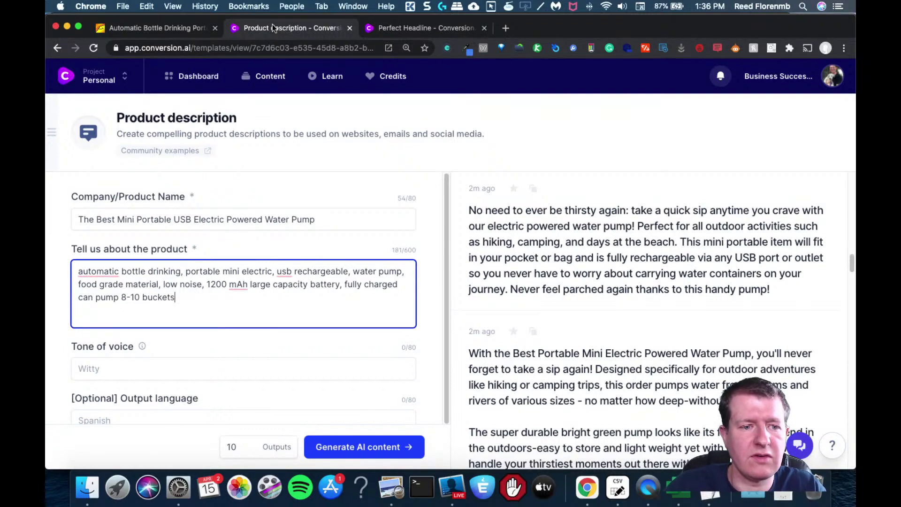
type(" of water,")
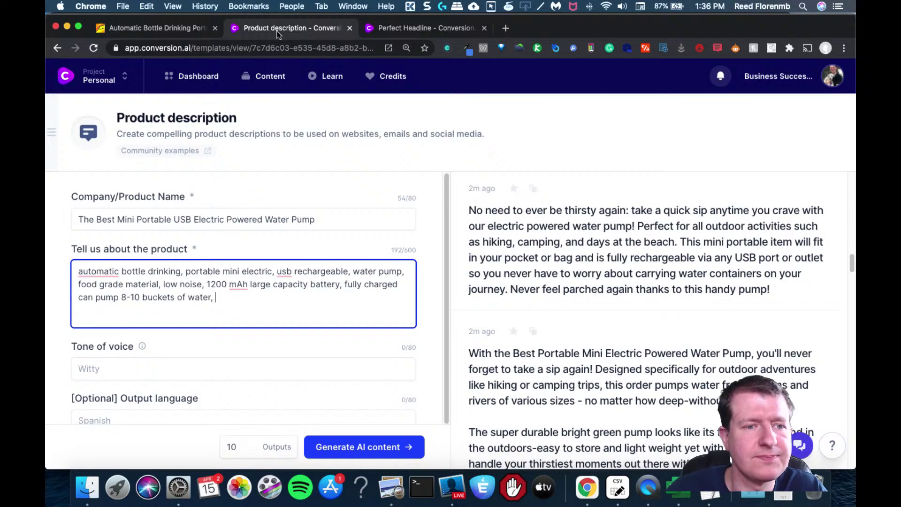
left_click(176, 28)
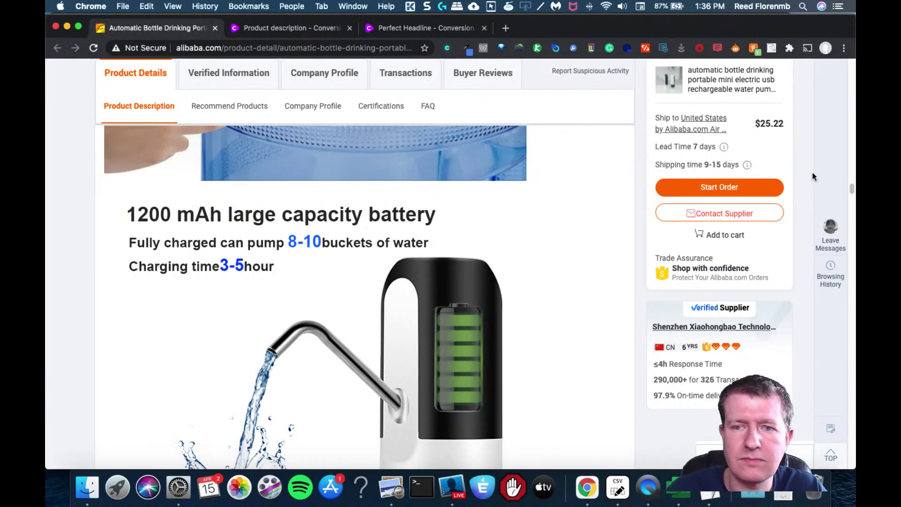
left_click_drag(851, 190, 840, 269)
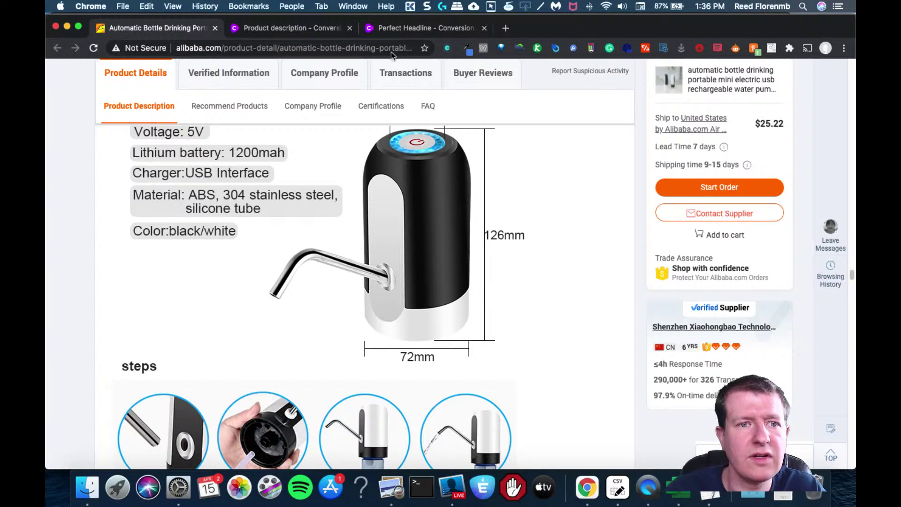
left_click(303, 26)
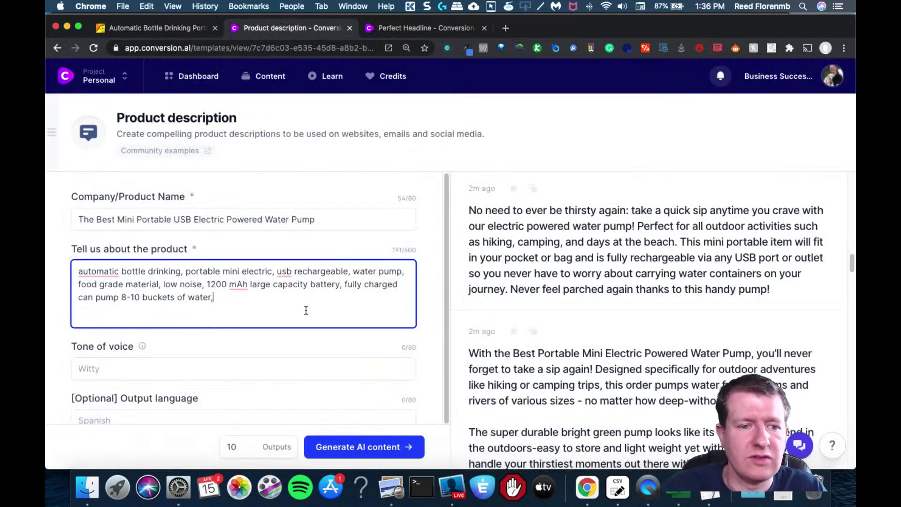
key("super+a")
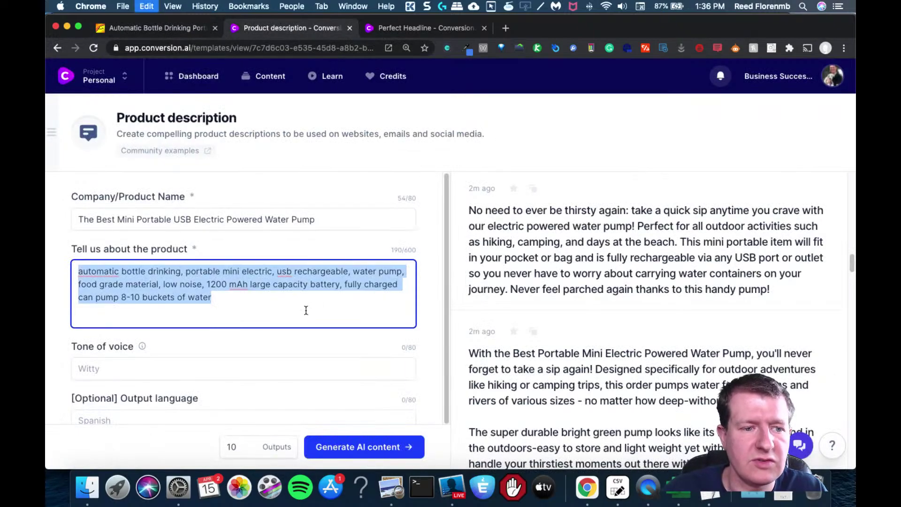
Generate fresh descriptions citing the 1200 mAh battery and 8-10 buckets, and scroll through them.
left_click(378, 447)
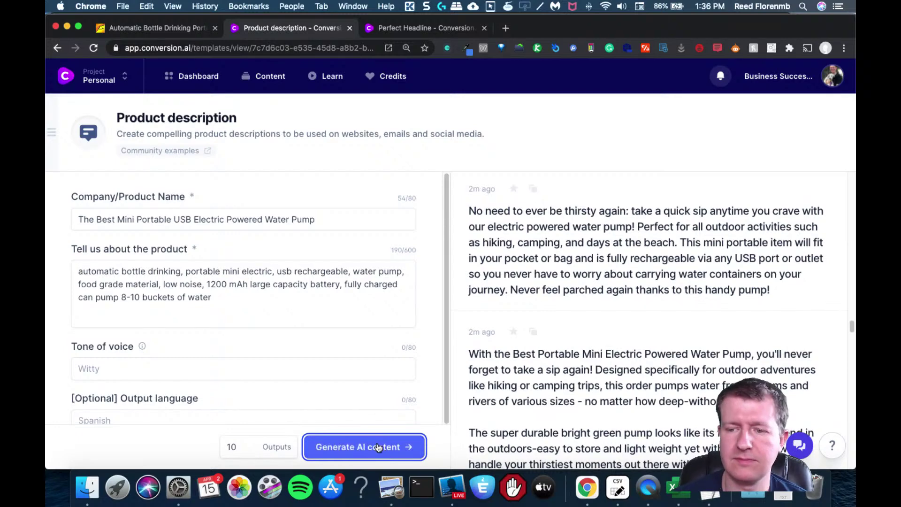
left_click_drag(850, 328, 843, 246)
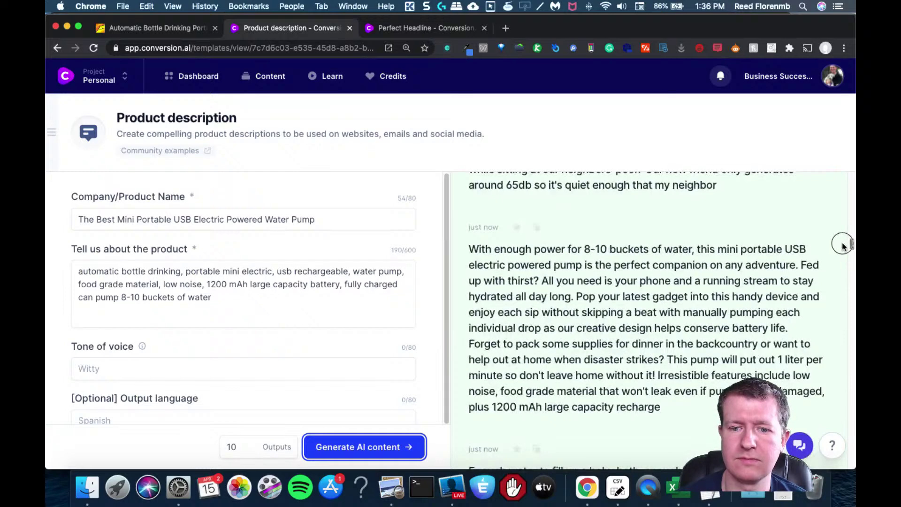
left_click_drag(842, 246, 829, 162)
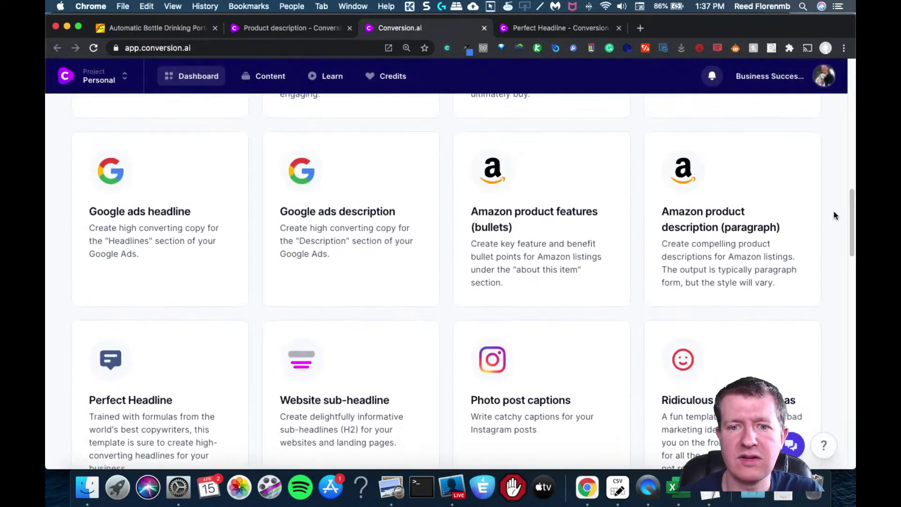
Open the Amazon product features (bullets) template and clear its Key benefits, Product info and Product name fields.
left_click(572, 201)
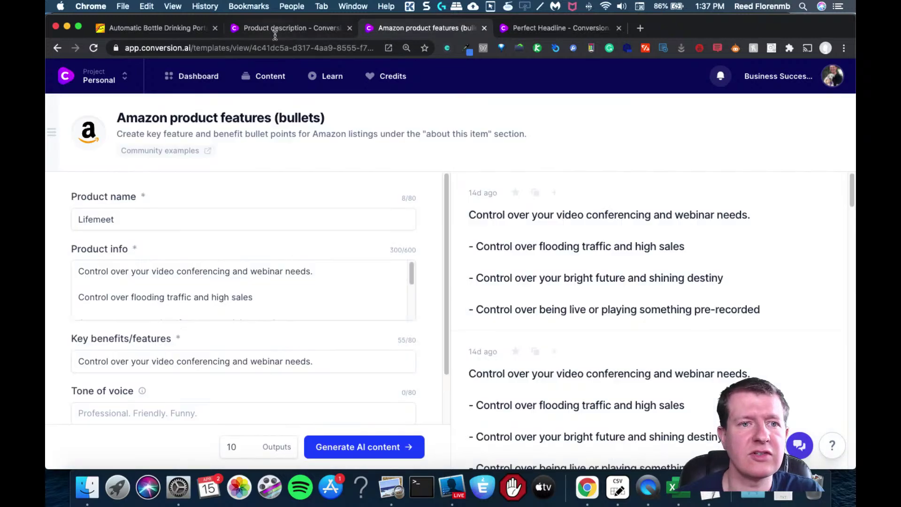
left_click(204, 361)
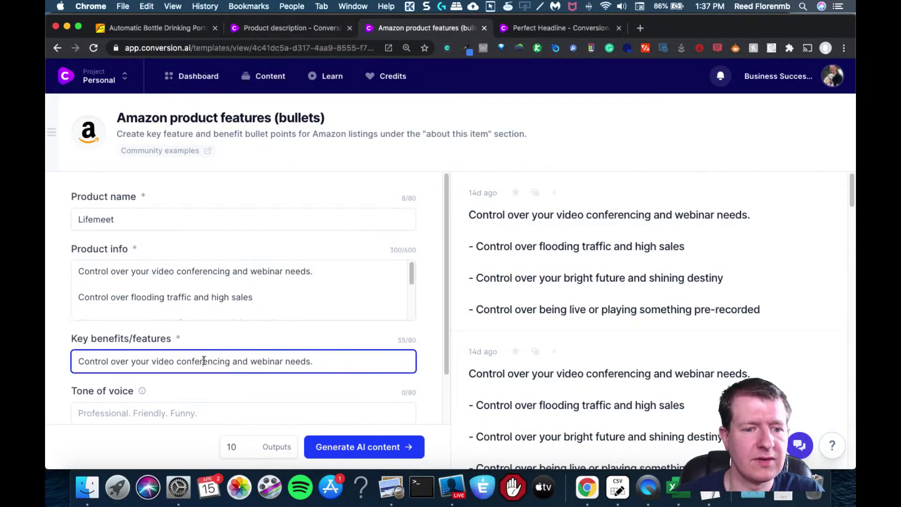
key("super+a")
key("BackSpace")
left_click(171, 300)
key("super+a")
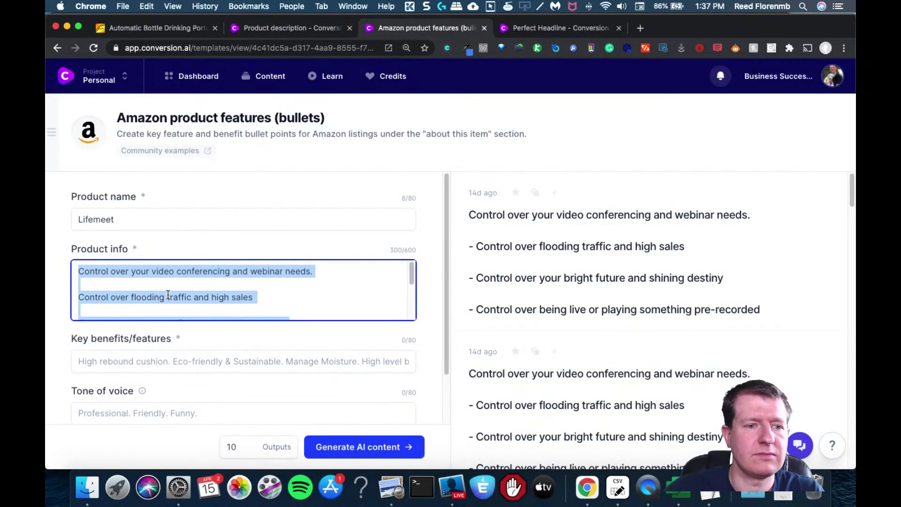
key("BackSpace")
left_click(136, 224)
key("super+a")
key("BackSpace")
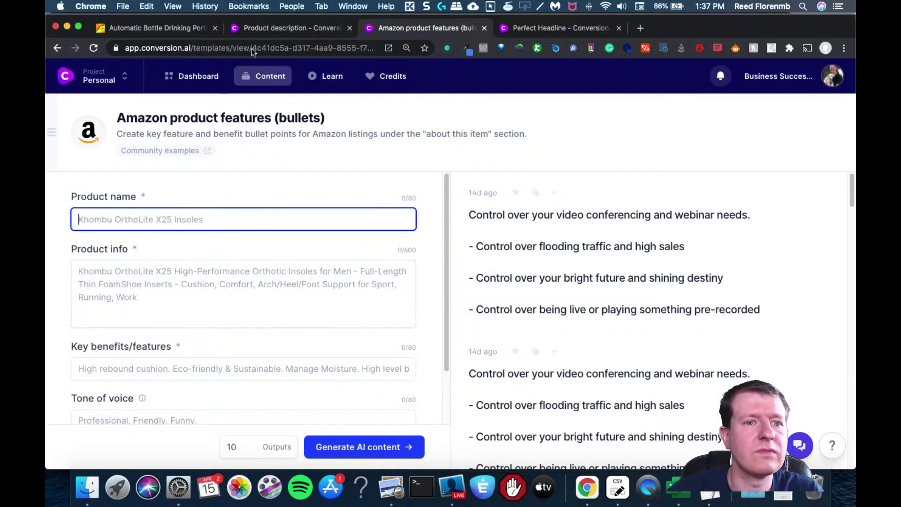
Copy the pump's name from the product description form into the bullets form's Product name.
left_click(270, 29)
left_click(237, 218)
key("super+a")
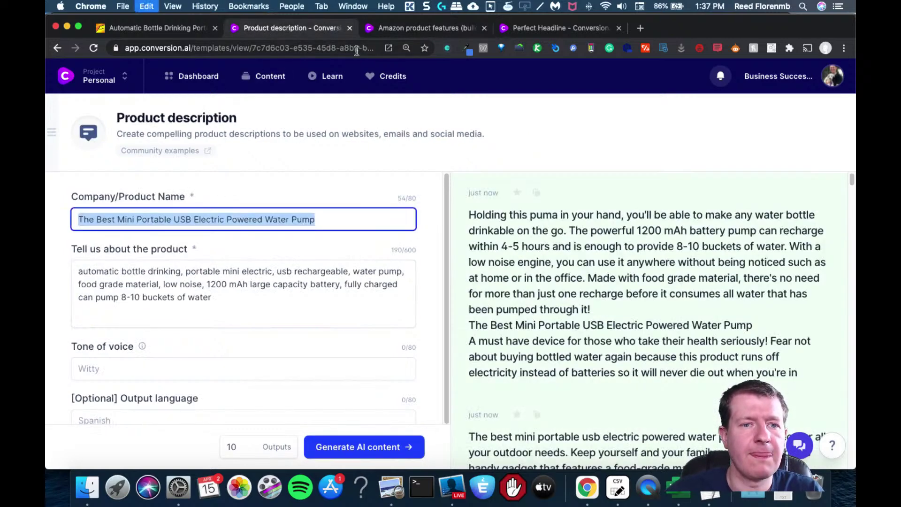
key("super+c")
left_click(378, 30)
left_click(232, 215)
key("super+v")
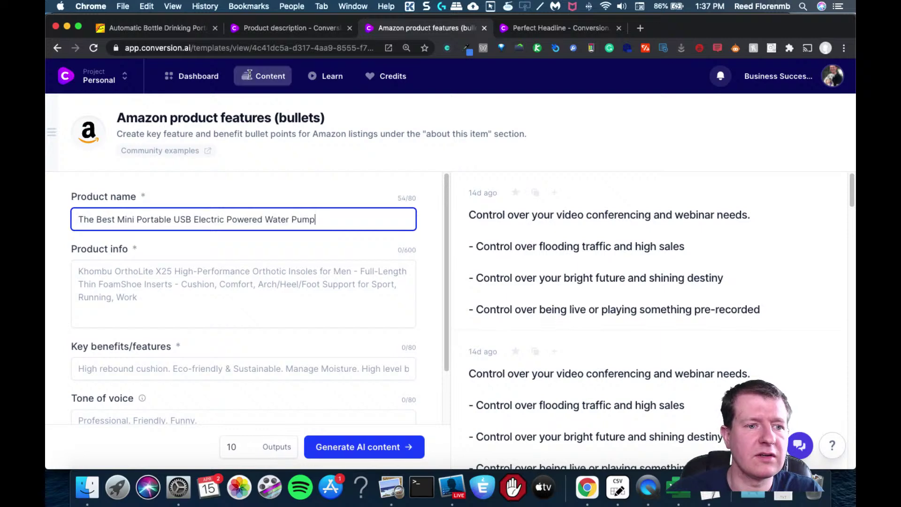
Copy the product details text from the product description form into Product info.
left_click(258, 31)
left_click(203, 303)
key("super+a")
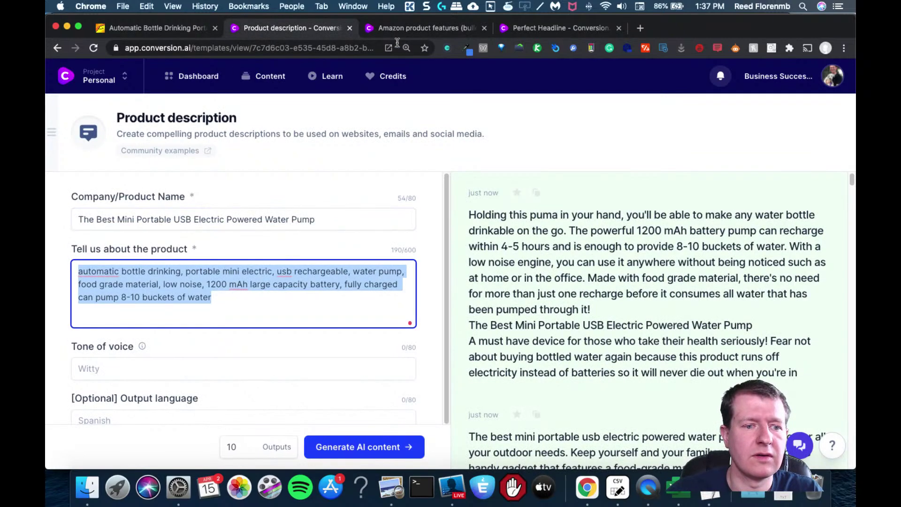
key("super+c")
left_click(391, 33)
left_click(214, 284)
key("super+v")
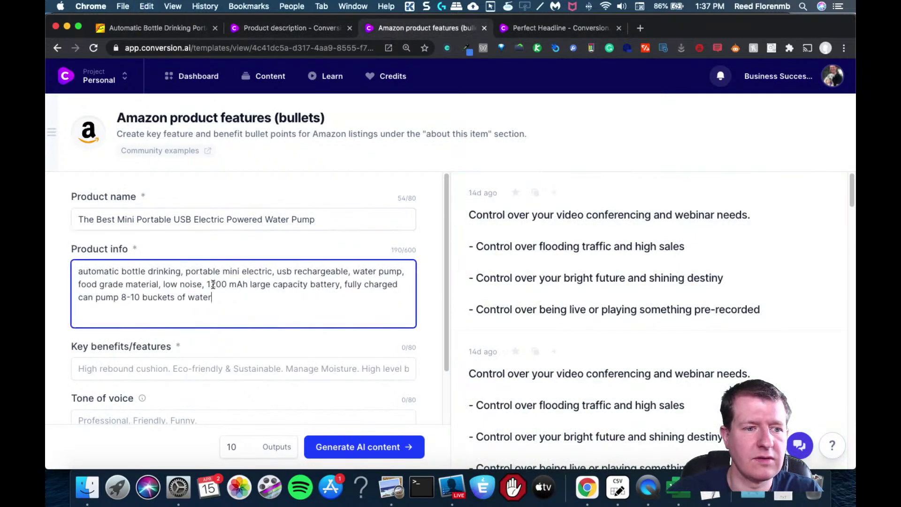
left_click(233, 370)
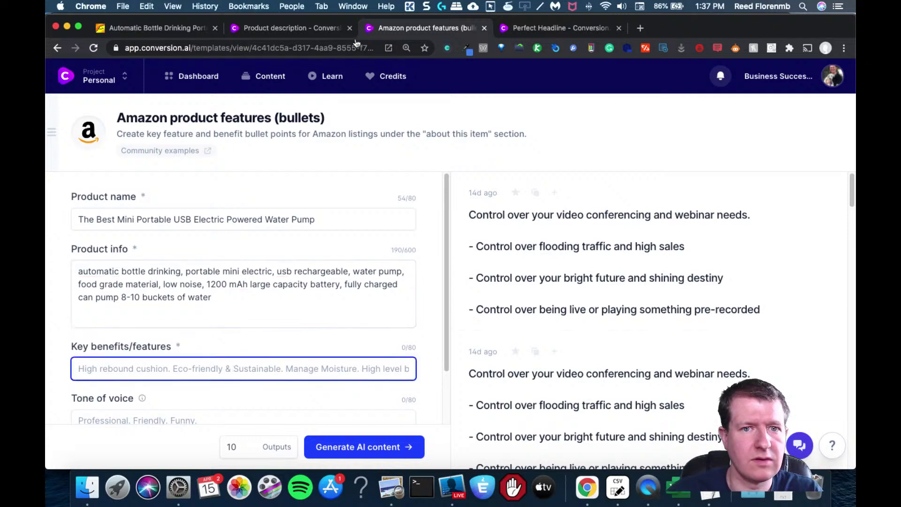
Check the Alibaba listing, then type 'strong ..., electric water dispenser' into Key benefits/features, fixing a misspelling.
left_click(141, 30)
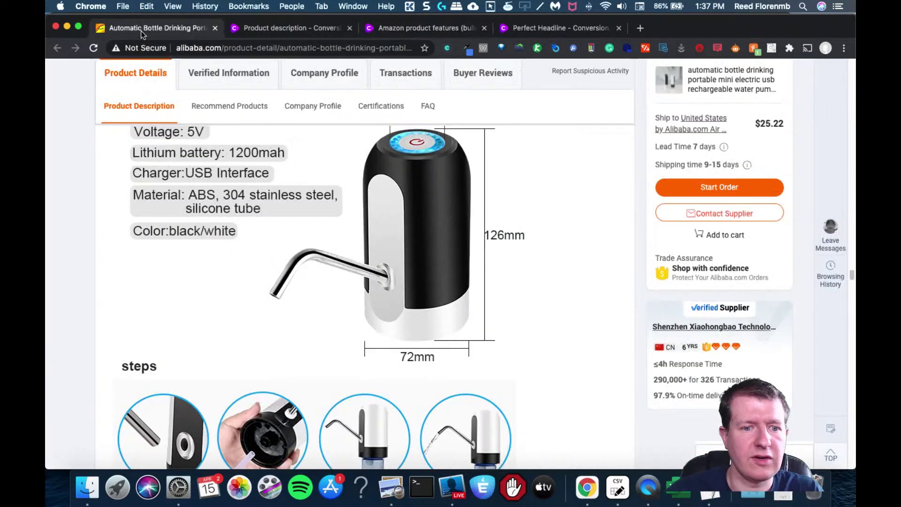
left_click_drag(852, 277, 822, 175)
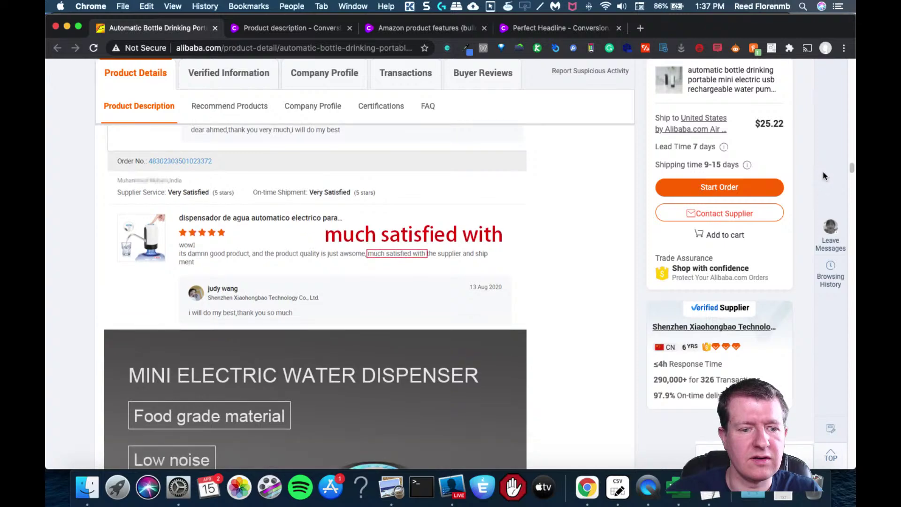
left_click(329, 29)
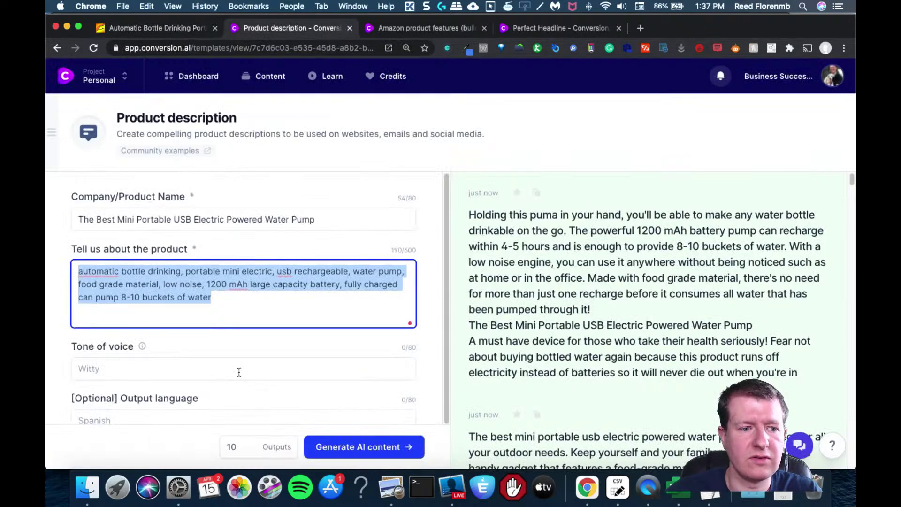
left_click(413, 28)
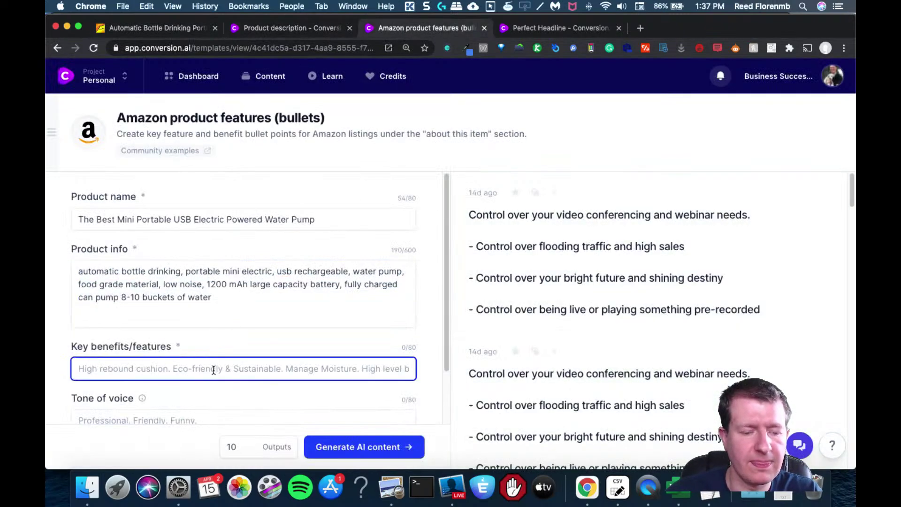
type("strong capab")
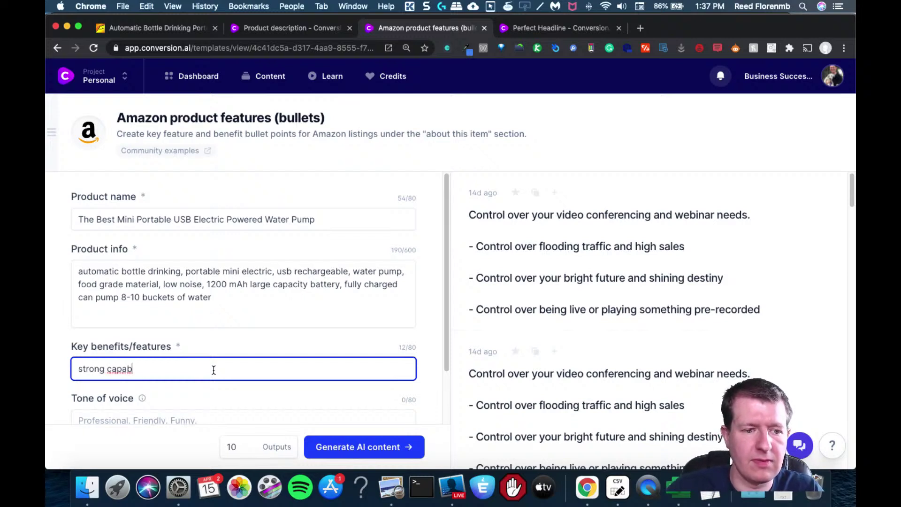
key("BackSpace")
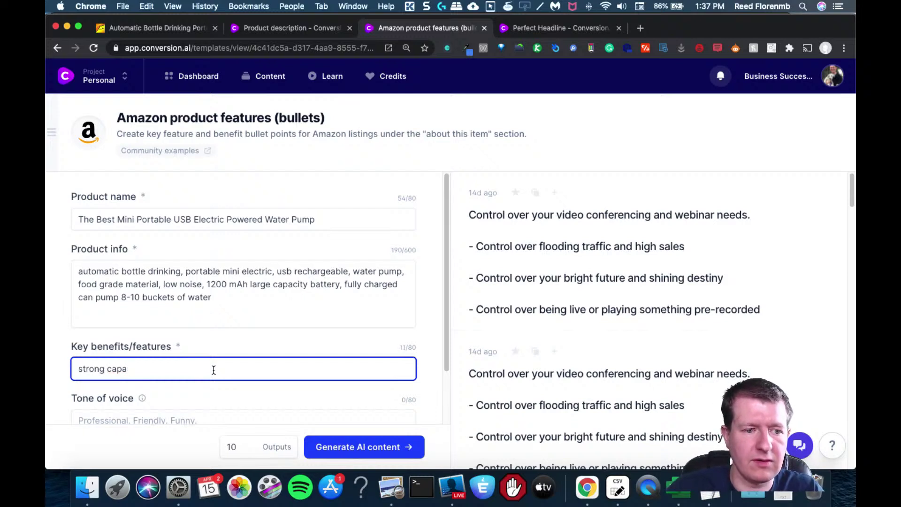
type("tability,")
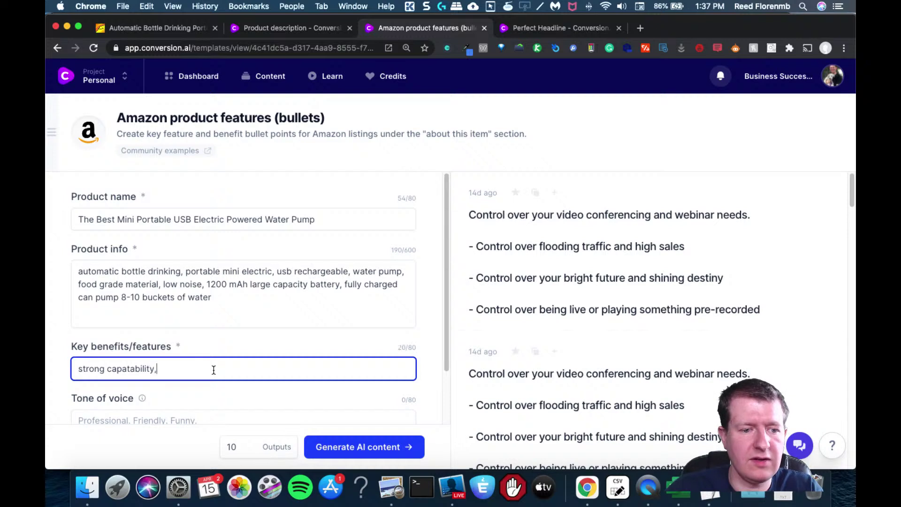
type(" w")
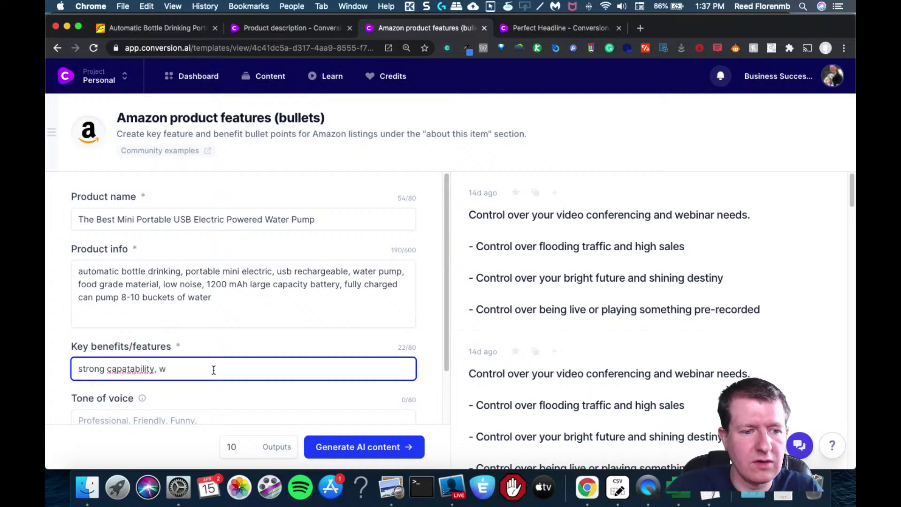
type("aectric")
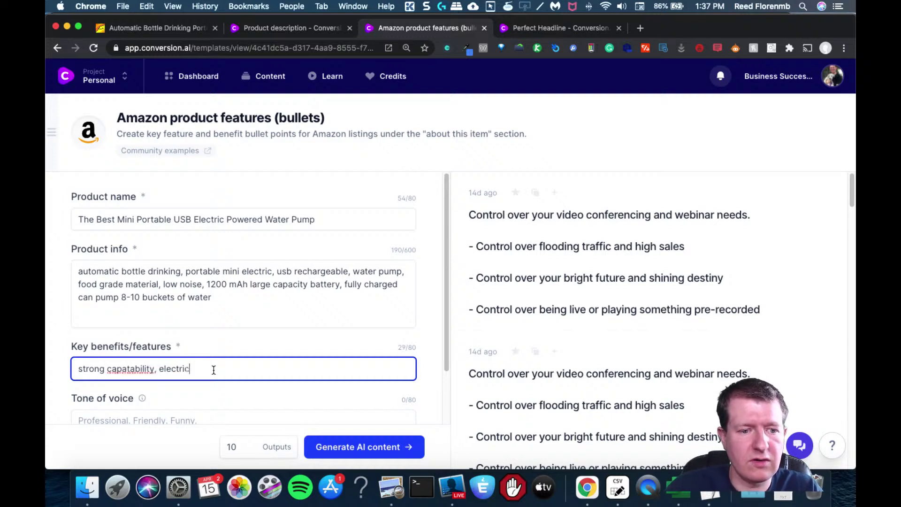
type(" water dispens")
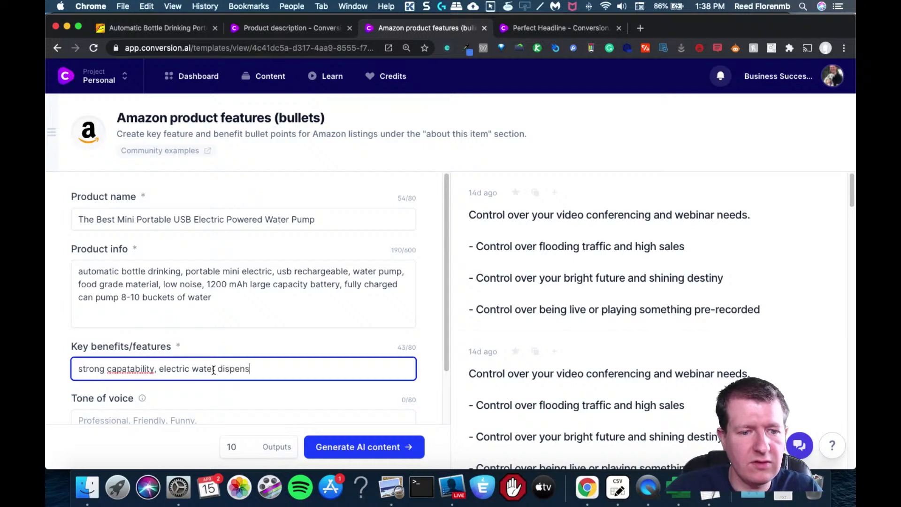
right_click(126, 369)
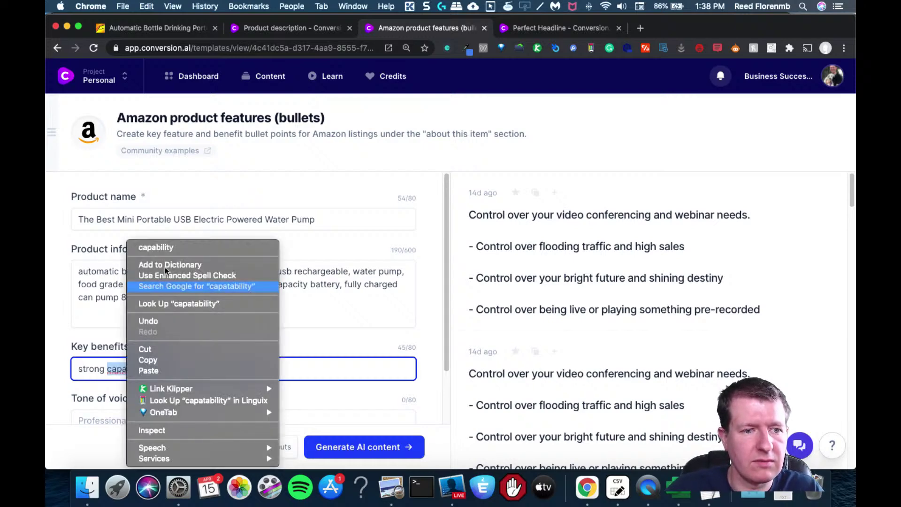
left_click(178, 243)
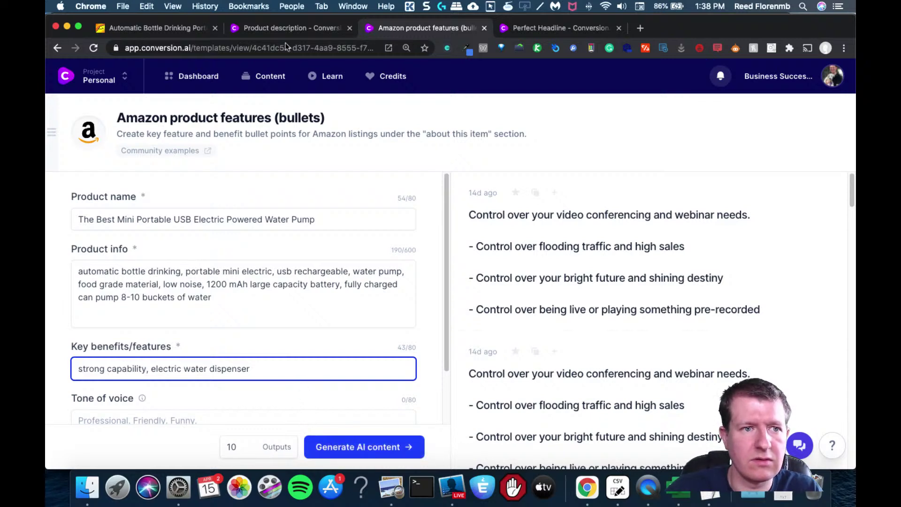
Recheck the Alibaba listing and correct the first benefit to 'strong compatibility'.
left_click(176, 22)
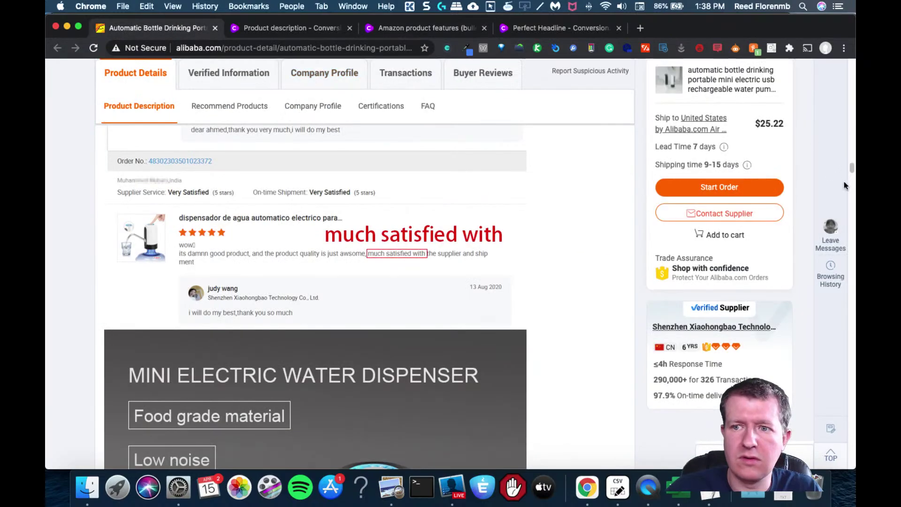
left_click_drag(850, 169, 834, 249)
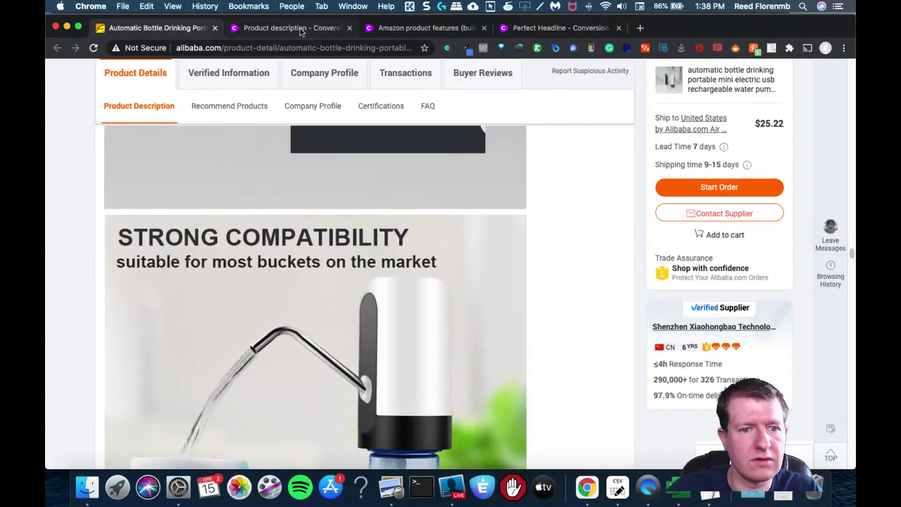
left_click(389, 29)
left_click(143, 368)
key("BackSpace")
key("BackSpace")
key("BackSpace")
key("BackSpace")
type("bi")
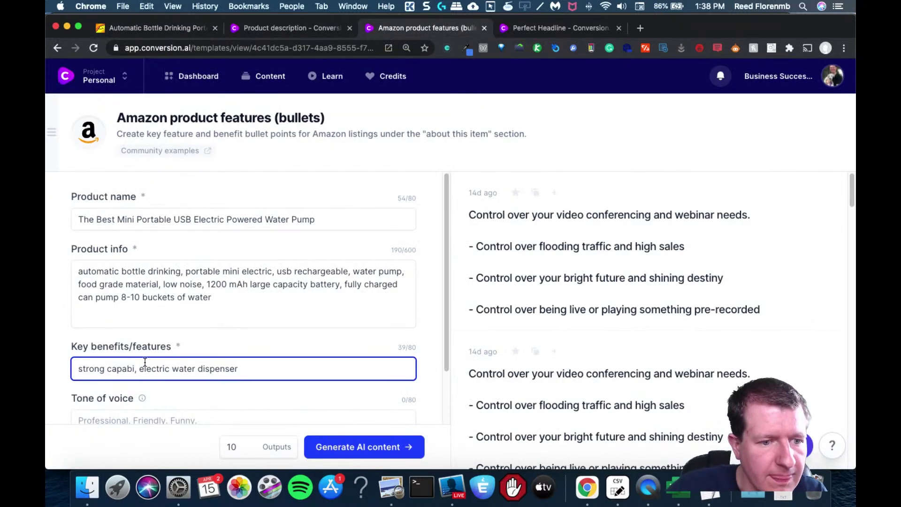
key("BackSpace")
key("BackSpace")
key("BackSpace")
key("BackSpace")
key("BackSpace")
type("ompat")
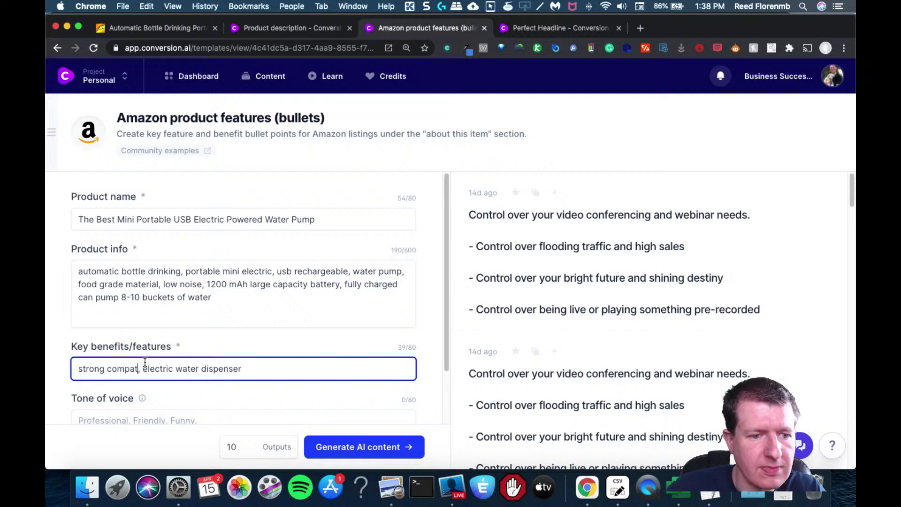
type("ability")
left_click(272, 363)
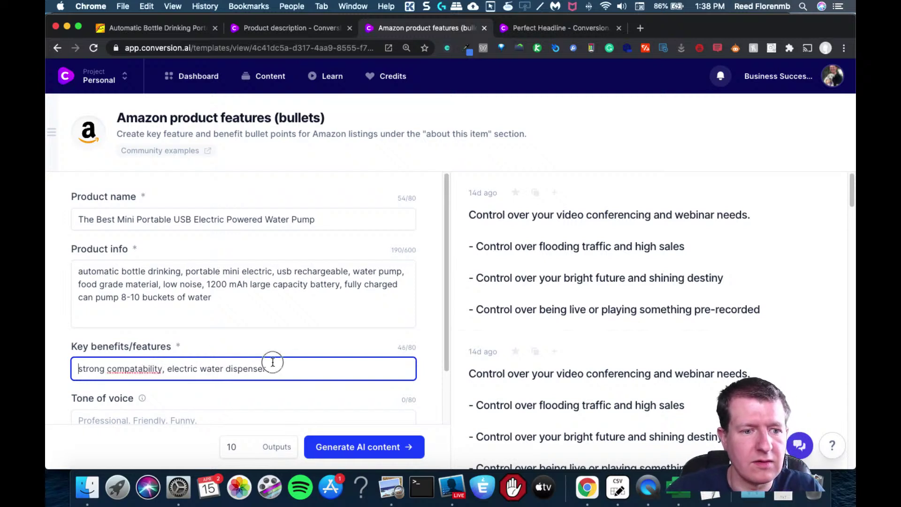
right_click(127, 370)
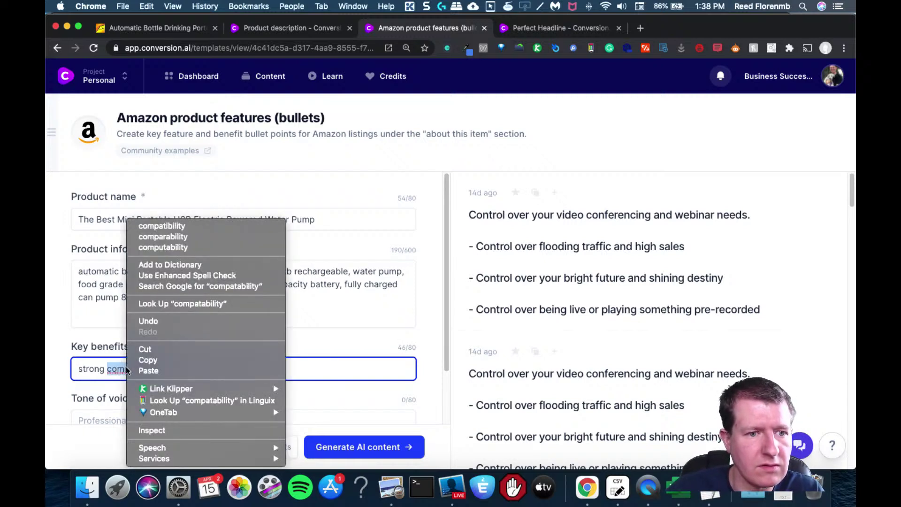
left_click(162, 226)
Generate the Amazon feature bullets and scroll through compatibility, portable design, USB recharging and food grade outputs.
left_click(367, 452)
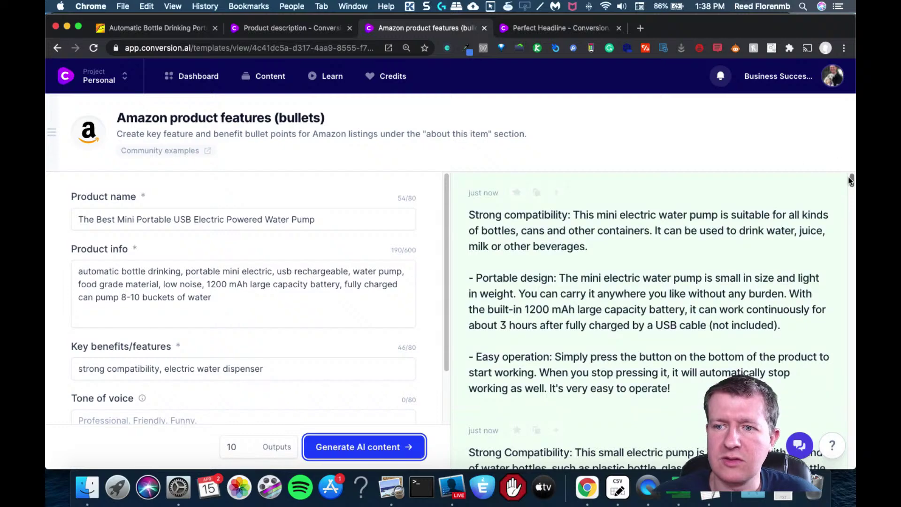
left_click_drag(852, 181, 840, 139)
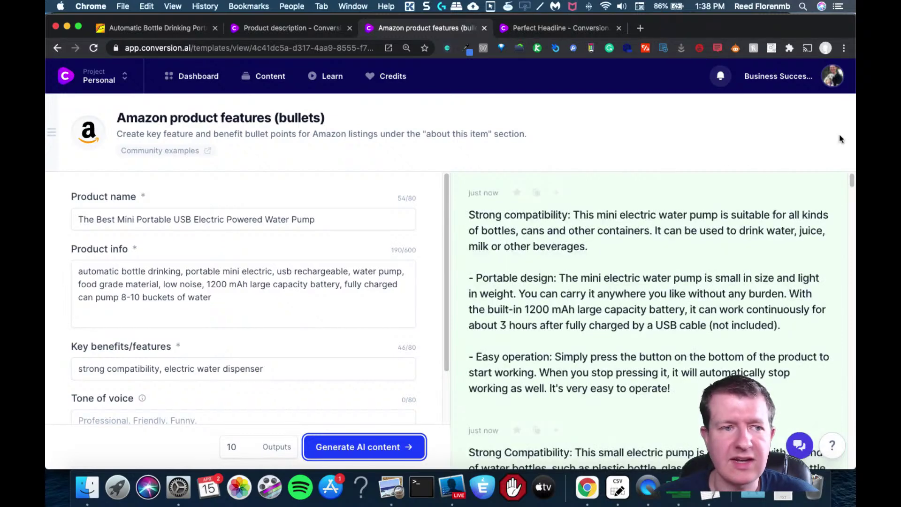
Open the Amazon product description (paragraph) template in a new tab and paste the pump's feature list into Key benefits.
left_click(190, 76, "super")
left_click(498, 25)
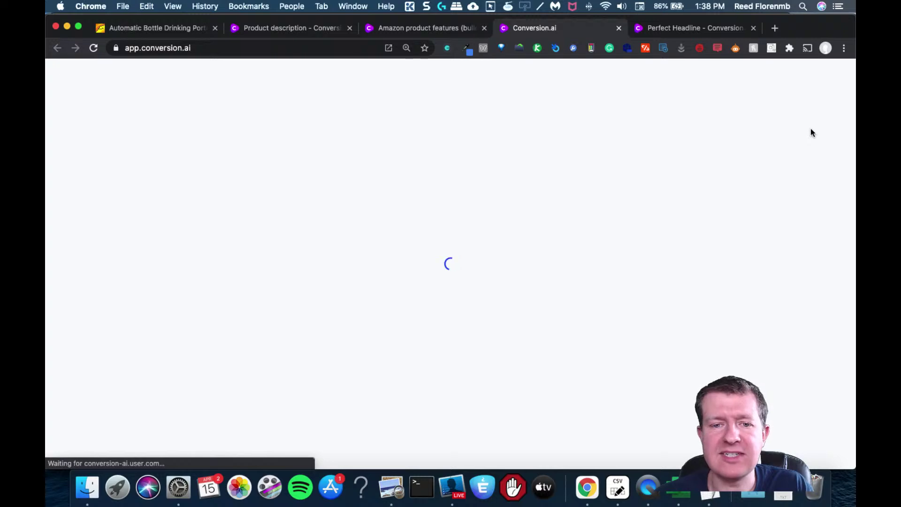
left_click_drag(842, 112, 838, 228)
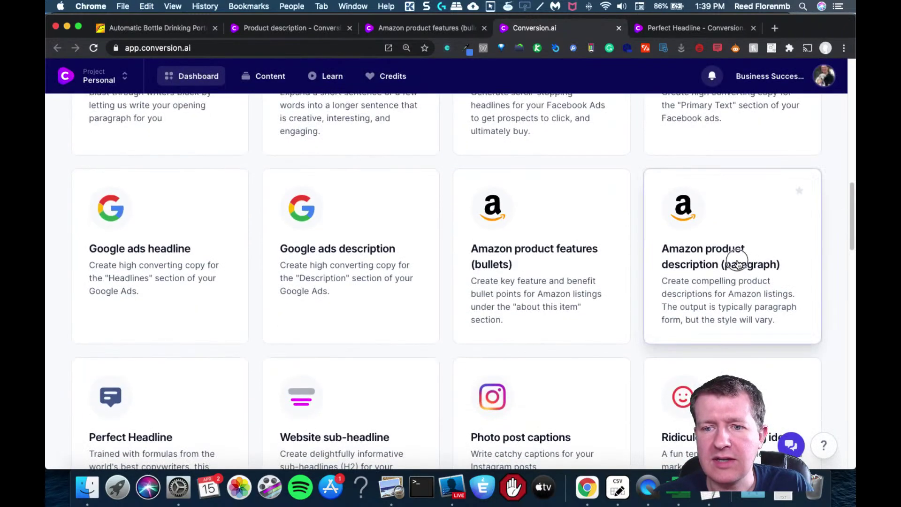
left_click(741, 262)
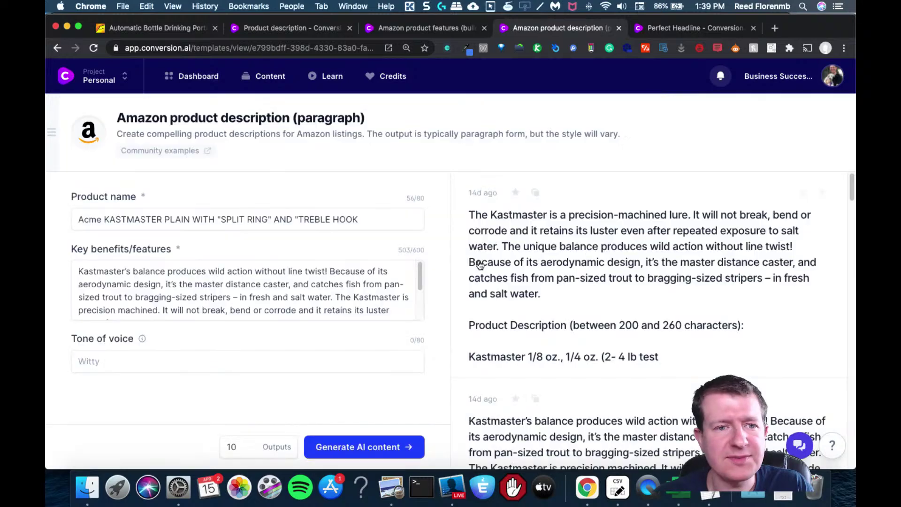
left_click(311, 305)
key("cmd+a")
type("automatic bottle drinking, portable mini electric, usb rechargeable, water pump, food grade material, low noise, 1200 mAh large capacity battery, fully charged can pump 8-10 buckets of water")
Replace the example product name with the pump's name copied from the bullets form.
left_click(300, 218)
key("cmd+a")
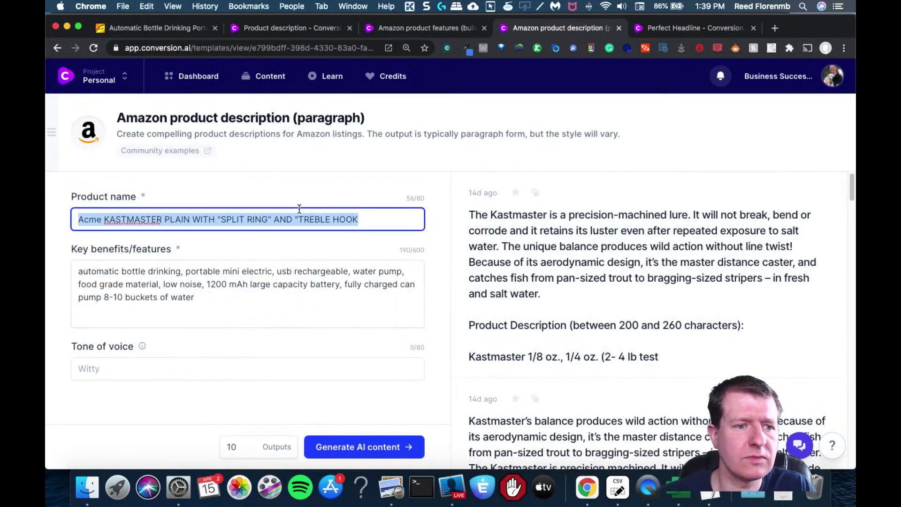
key("BackSpace")
left_click(311, 30)
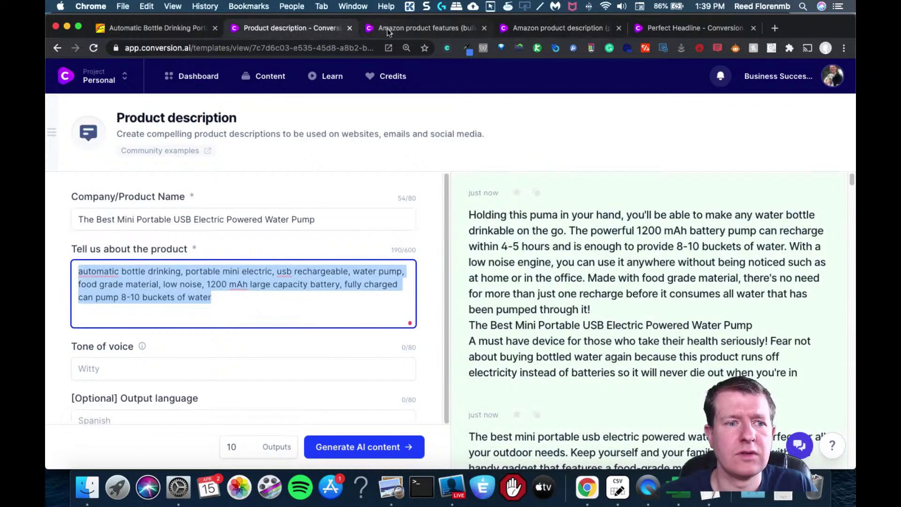
left_click(390, 29)
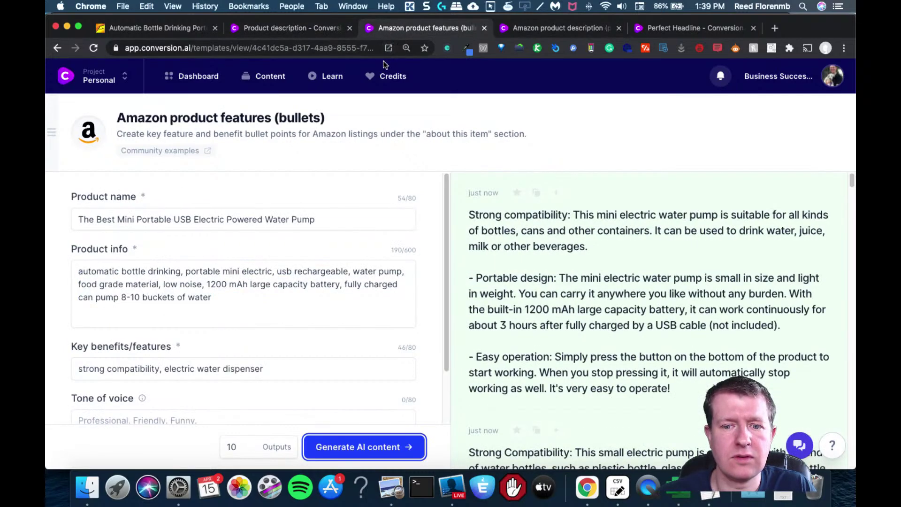
triple_click(282, 220)
key("super+c")
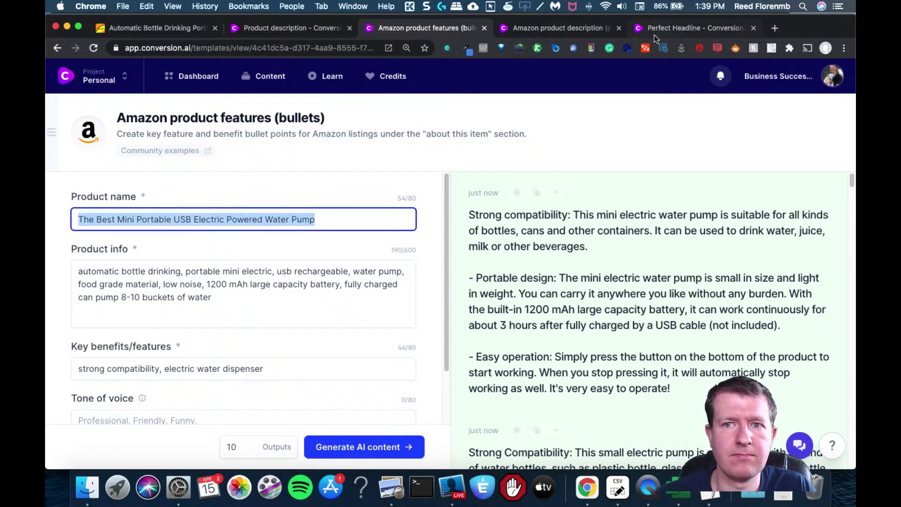
left_click_drag(671, 31, 570, 29)
left_click(669, 29)
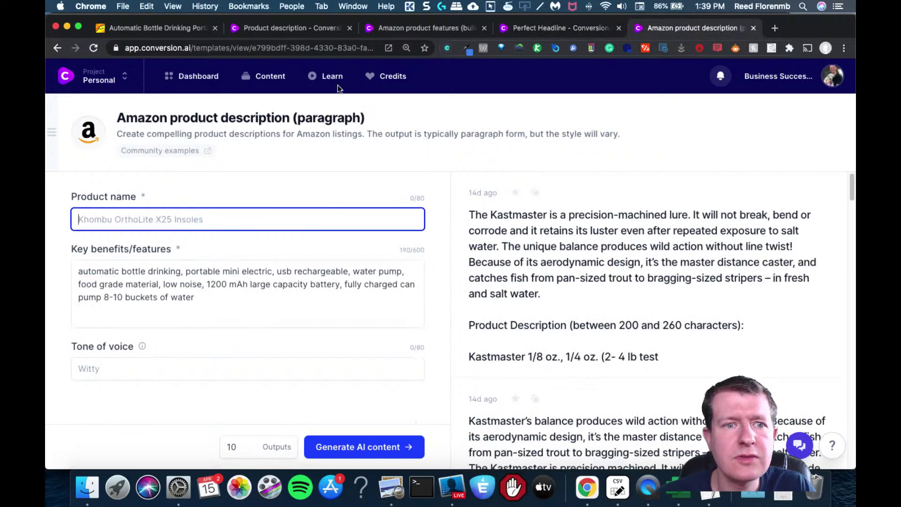
key("super+v")
Generate Amazon paragraph descriptions for the pump and scroll through the results.
left_click(347, 451)
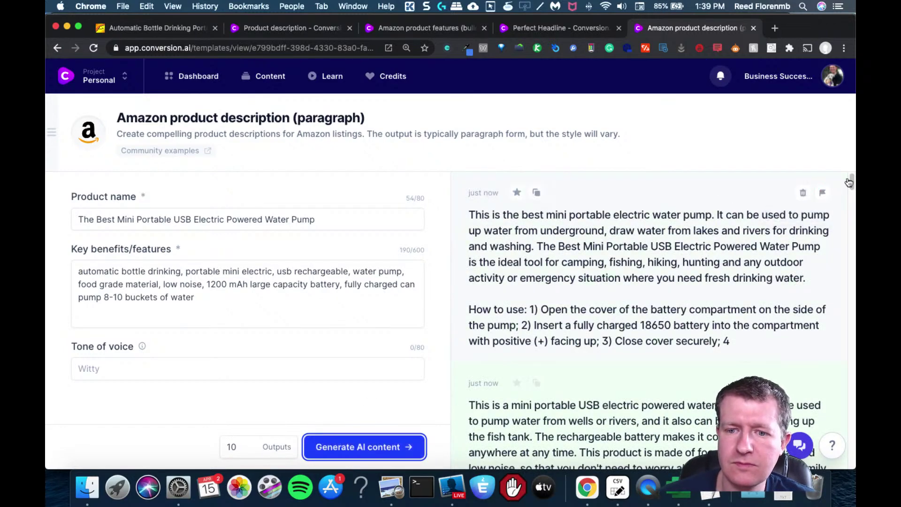
left_click_drag(851, 182, 825, 277)
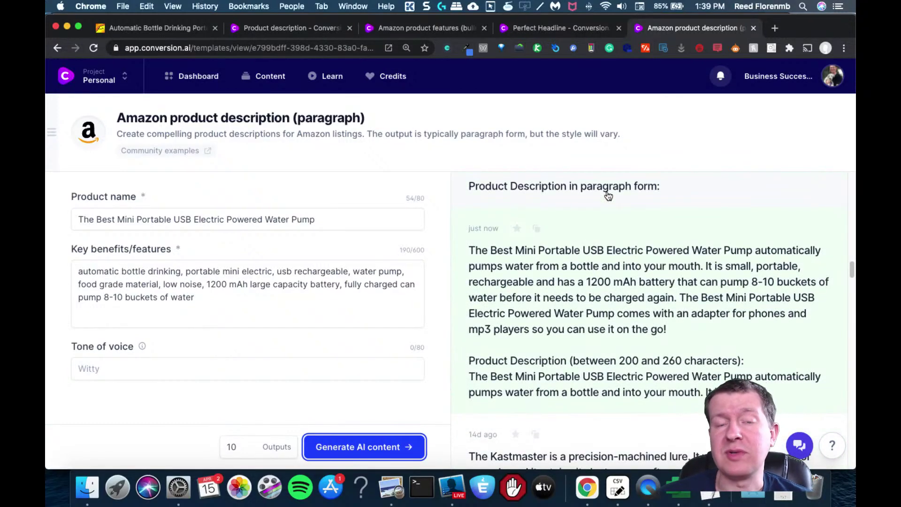